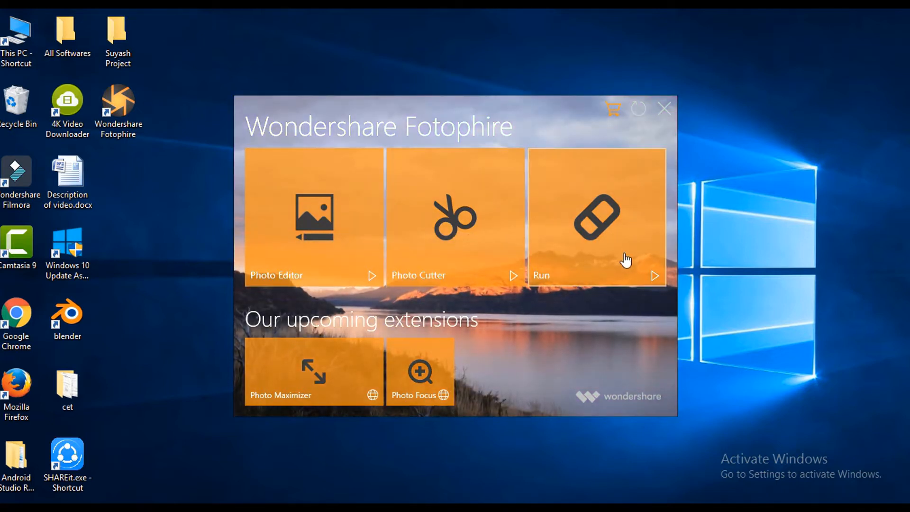
Launch Photo Eraser from the Wondershare Fotophire launcher and open the recent photo Photo_1.jpg
{"action": "left_click", "coordinate": [625, 259]}
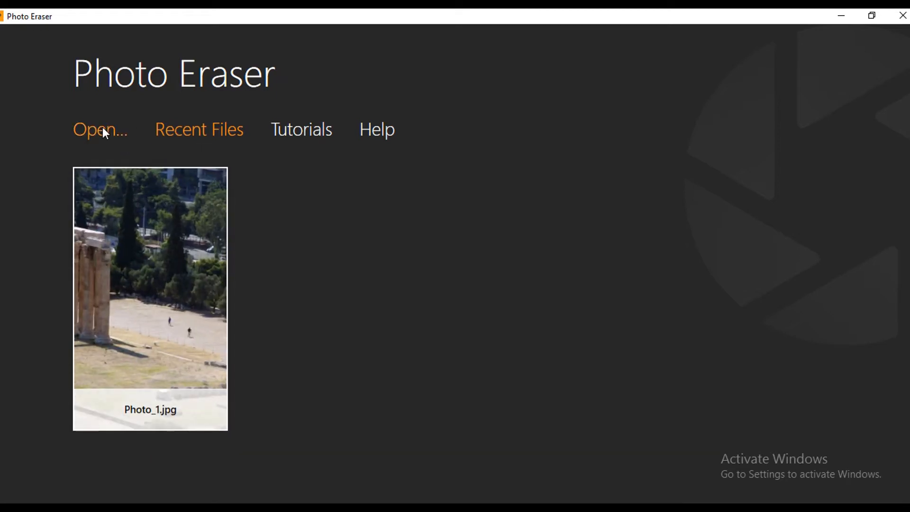
{"action": "left_click", "coordinate": [103, 127]}
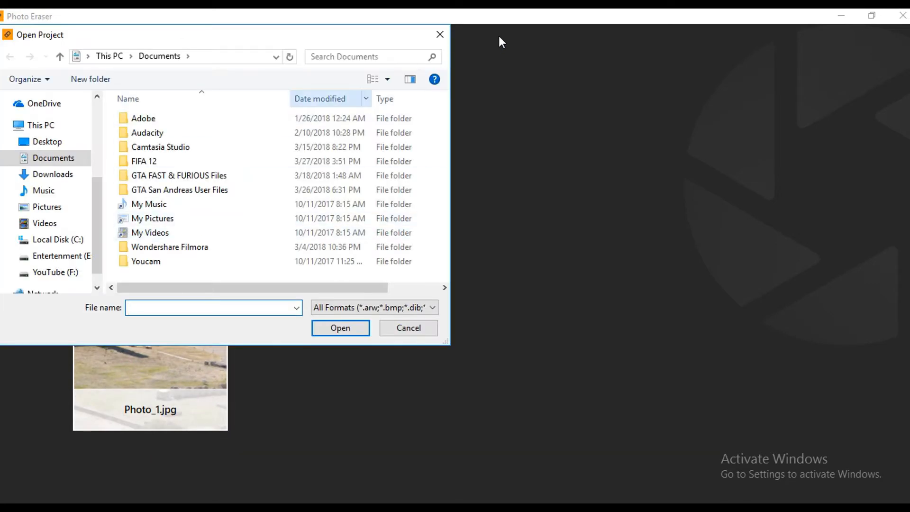
{"action": "left_click", "coordinate": [440, 35]}
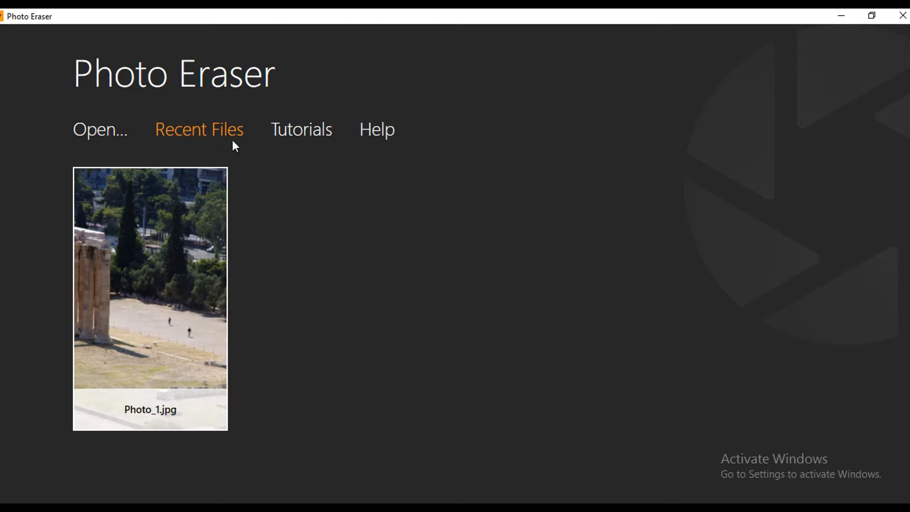
{"action": "mouse_move", "coordinate": [143, 334]}
{"action": "left_click", "coordinate": [180, 246]}
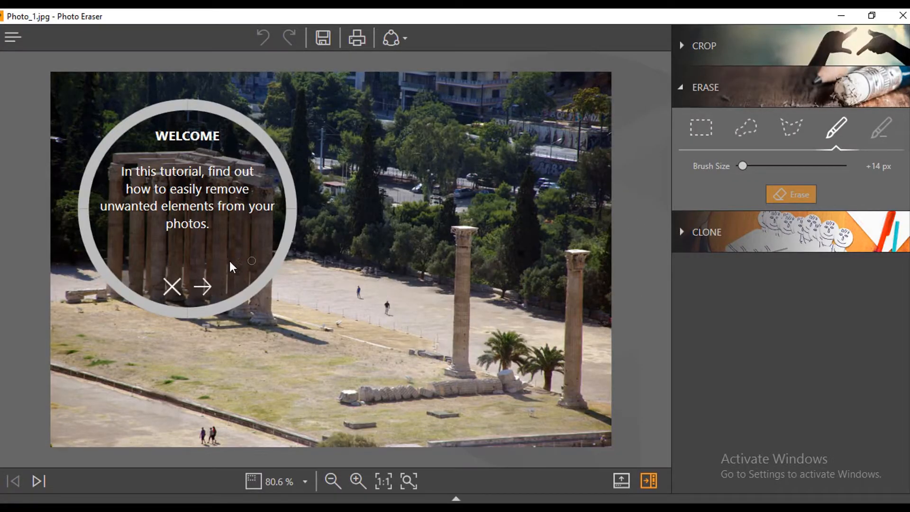
Advance through the stages of the introductory tutorial overlay until it is dismissed from the photo
{"action": "left_click", "coordinate": [203, 286]}
{"action": "left_click", "coordinate": [201, 286]}
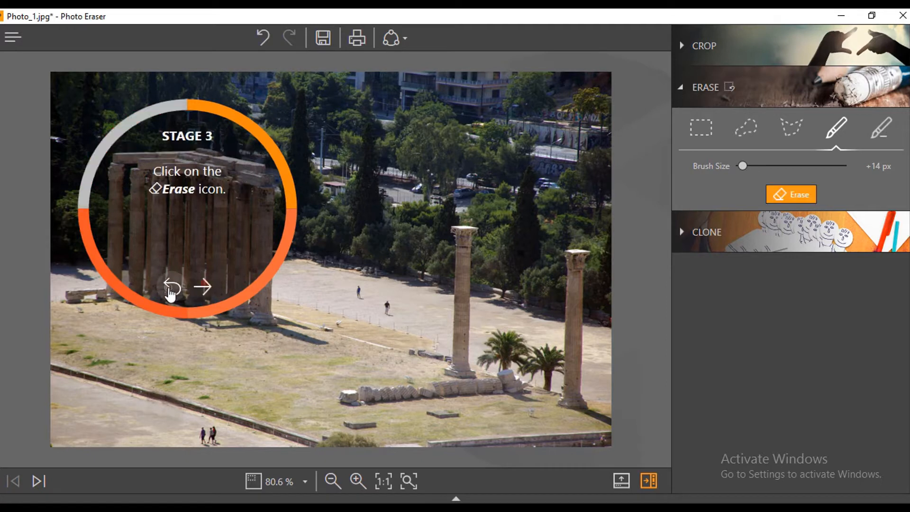
{"action": "left_click", "coordinate": [202, 287]}
{"action": "left_click", "coordinate": [203, 287]}
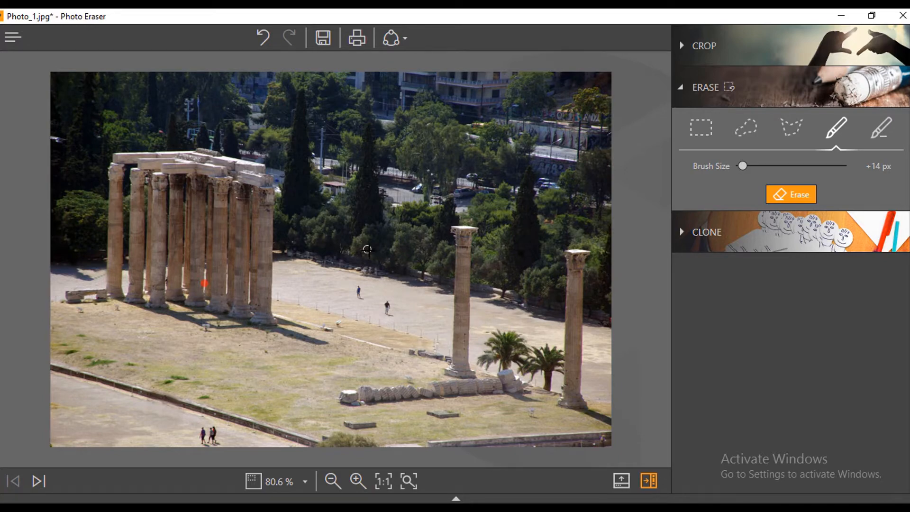
Examine the photo at different magnifications, from the whole scene to the people walking on the open ground
{"action": "scroll", "coordinate": [410, 280], "scroll_direction": "up", "scroll_amount": 3}
{"action": "scroll", "coordinate": [413, 283], "scroll_direction": "down", "scroll_amount": 4}
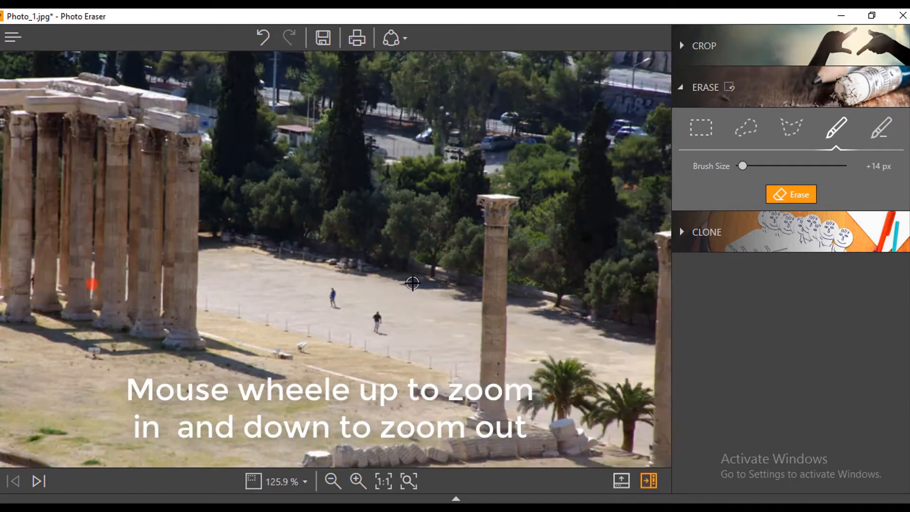
{"action": "scroll", "coordinate": [413, 283], "scroll_direction": "up", "scroll_amount": 5}
{"action": "scroll", "coordinate": [413, 284], "scroll_direction": "down", "scroll_amount": 4}
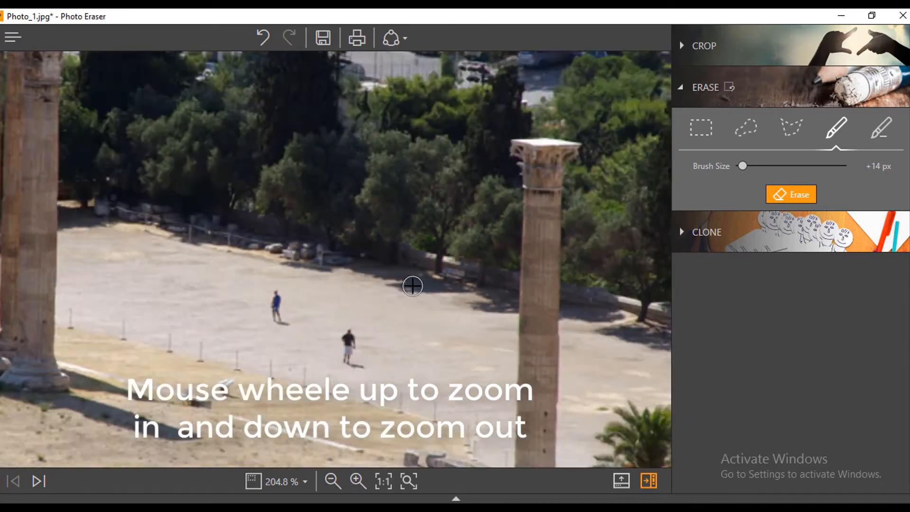
{"action": "scroll", "coordinate": [413, 285], "scroll_direction": "down", "scroll_amount": 3}
{"action": "scroll", "coordinate": [443, 325], "scroll_direction": "up", "scroll_amount": 6}
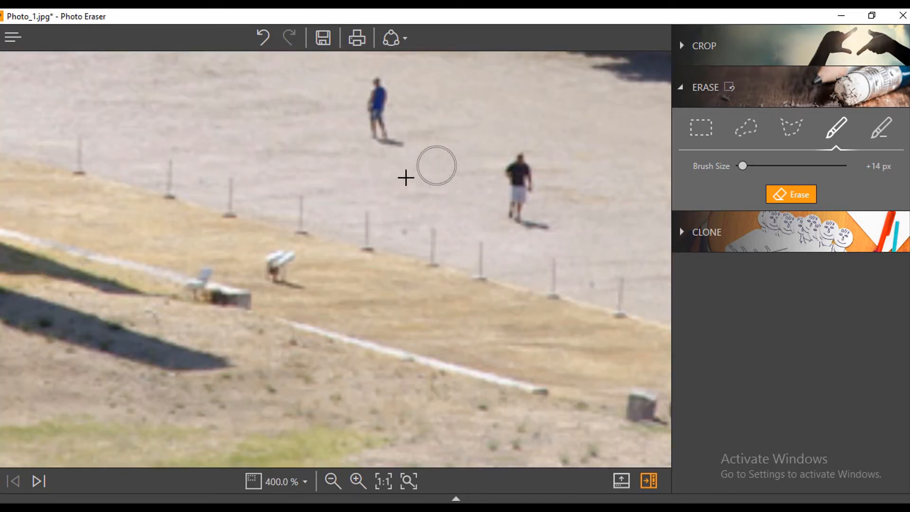
{"action": "scroll", "coordinate": [408, 172], "scroll_direction": "down", "scroll_amount": 5}
{"action": "scroll", "coordinate": [440, 242], "scroll_direction": "down", "scroll_amount": 2}
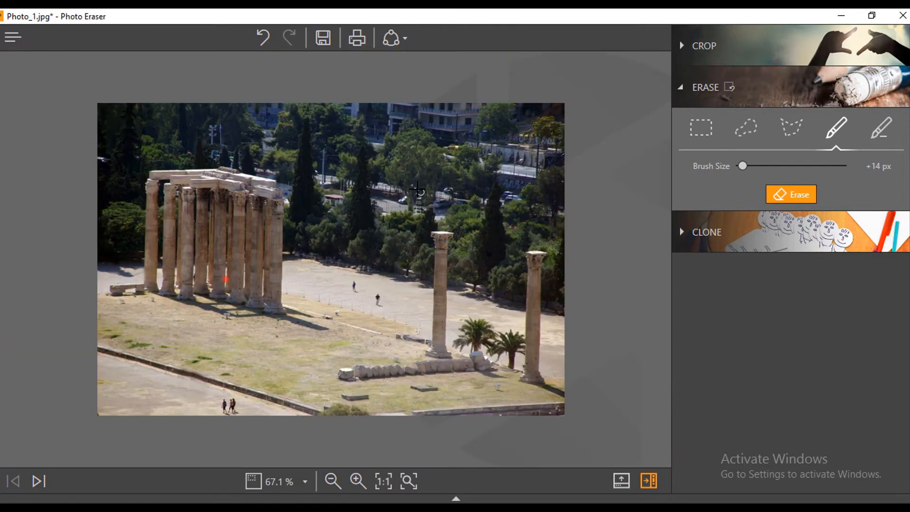
Reduce the brush size, paint over the person in the blue shirt on the open ground and erase them
{"action": "scroll", "coordinate": [360, 315], "scroll_direction": "up", "scroll_amount": 7}
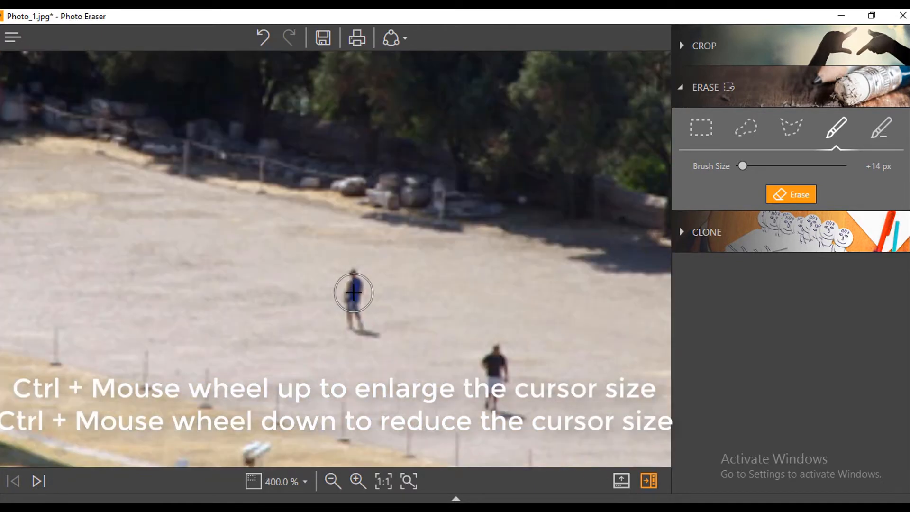
{"action": "scroll", "coordinate": [353, 292], "scroll_direction": "down", "scroll_amount": 2, "text": "ctrl"}
{"action": "scroll", "coordinate": [354, 292], "scroll_direction": "up", "scroll_amount": 3, "text": "ctrl"}
{"action": "scroll", "coordinate": [354, 292], "scroll_direction": "down", "scroll_amount": 3, "text": "ctrl"}
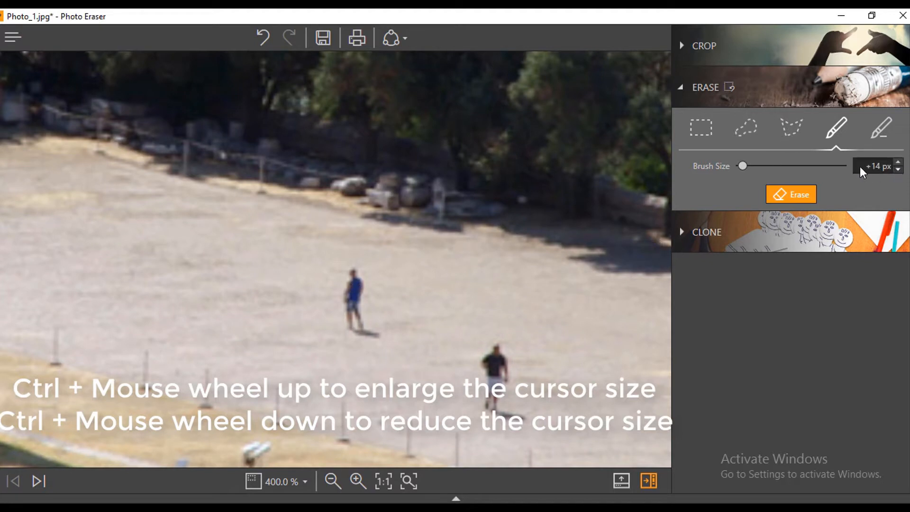
{"action": "mouse_move", "coordinate": [746, 167]}
{"action": "left_mouse_down"}
{"action": "mouse_move", "coordinate": [797, 165]}
{"action": "mouse_move", "coordinate": [744, 169]}
{"action": "left_mouse_up"}
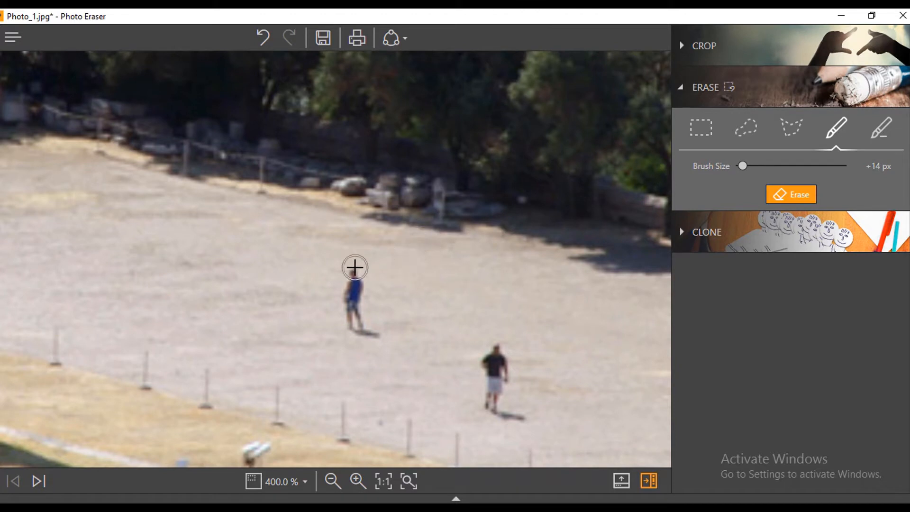
{"action": "mouse_move", "coordinate": [354, 283]}
{"action": "left_mouse_down"}
{"action": "mouse_move", "coordinate": [360, 329]}
{"action": "mouse_move", "coordinate": [351, 285]}
{"action": "left_mouse_up"}
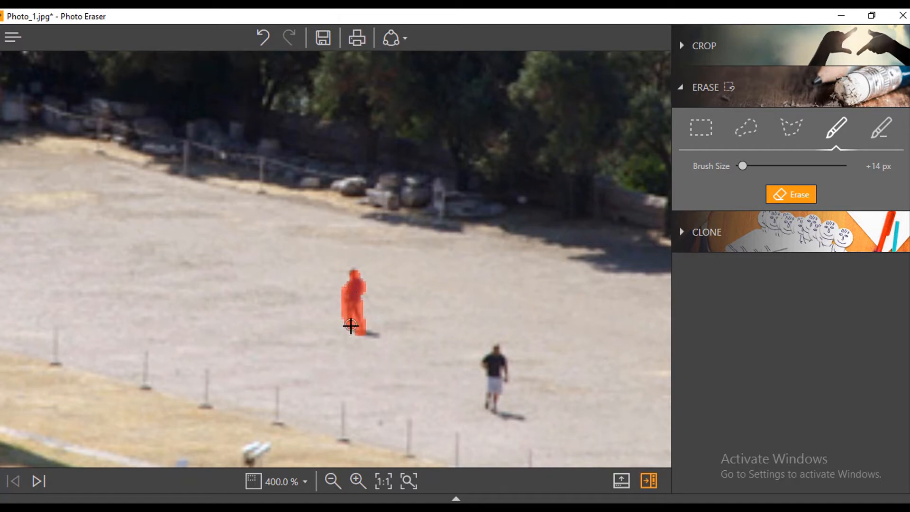
{"action": "scroll", "coordinate": [498, 309], "scroll_direction": "down", "scroll_amount": 2}
{"action": "scroll", "coordinate": [473, 311], "scroll_direction": "up", "scroll_amount": 2}
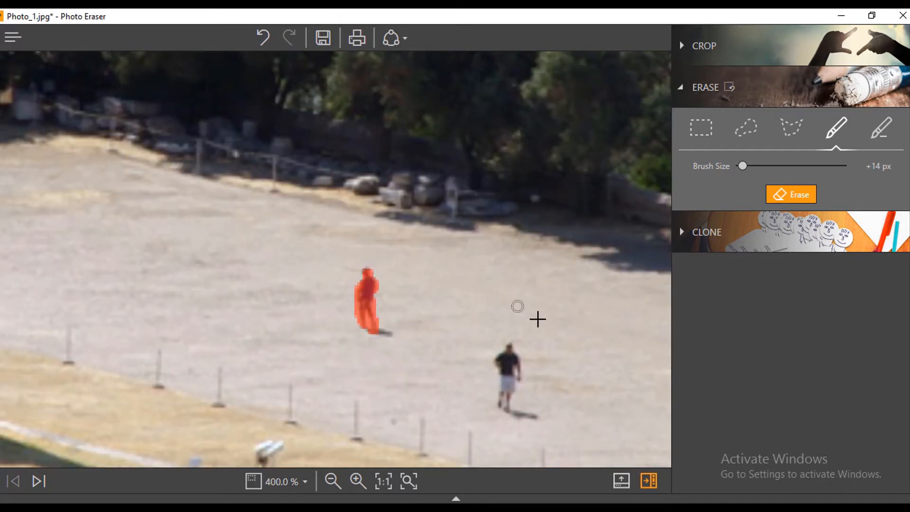
{"action": "left_click", "coordinate": [799, 196]}
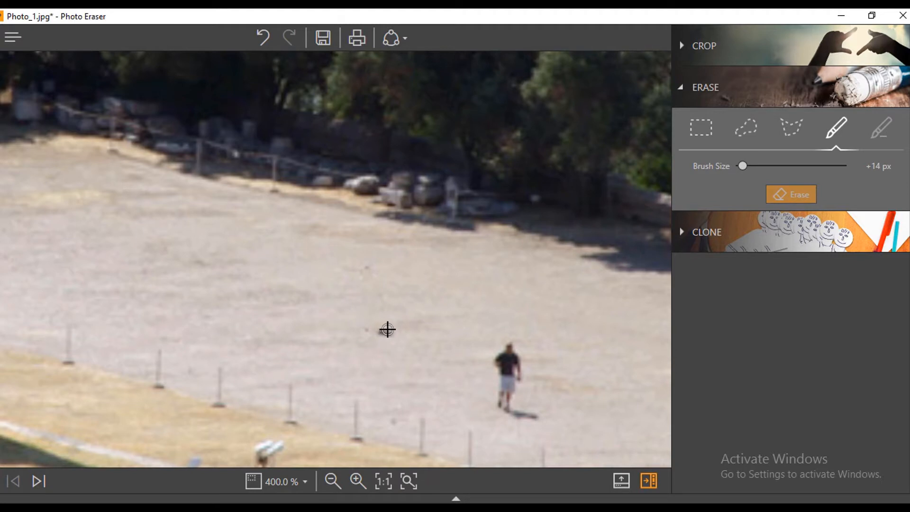
Brush over the leftover shadow and two small specks where the person in blue stood and erase them
{"action": "left_click_drag", "start_coordinate": [382, 331], "coordinate": [391, 333]}
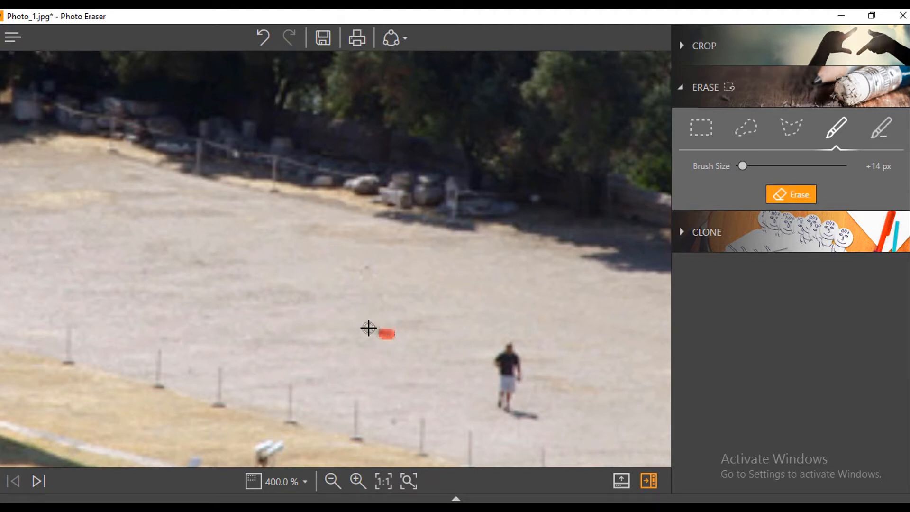
{"action": "left_click", "coordinate": [369, 328]}
{"action": "left_click", "coordinate": [368, 269]}
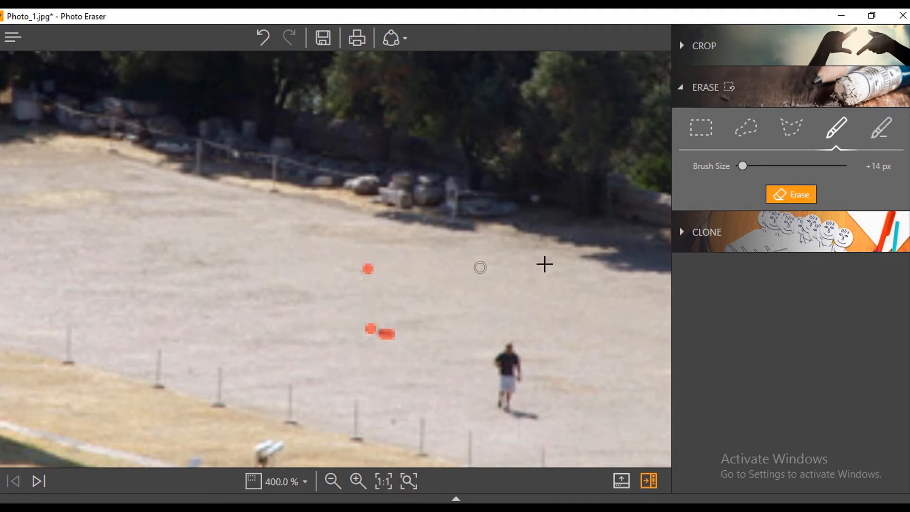
{"action": "left_click", "coordinate": [782, 198]}
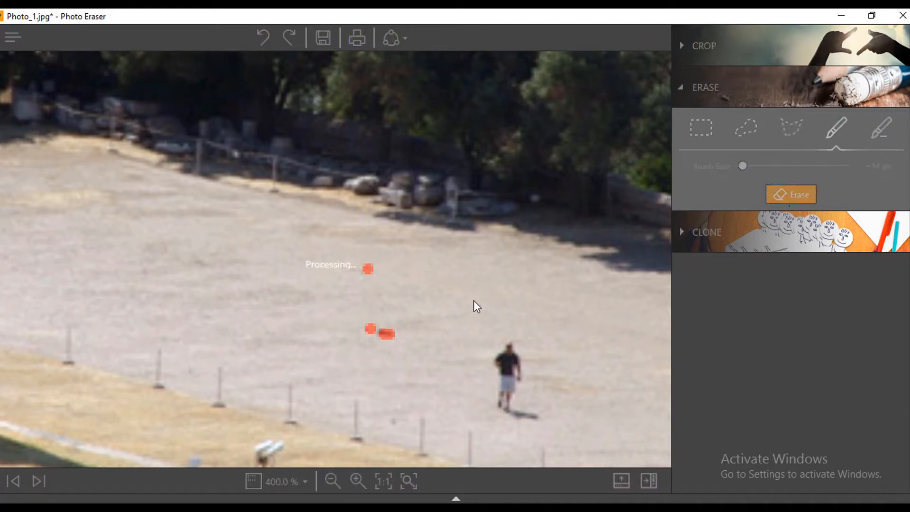
Brush over the person in the black shirt together with their shadow on the open ground and erase them
{"action": "scroll", "coordinate": [446, 317], "scroll_direction": "down", "scroll_amount": 5}
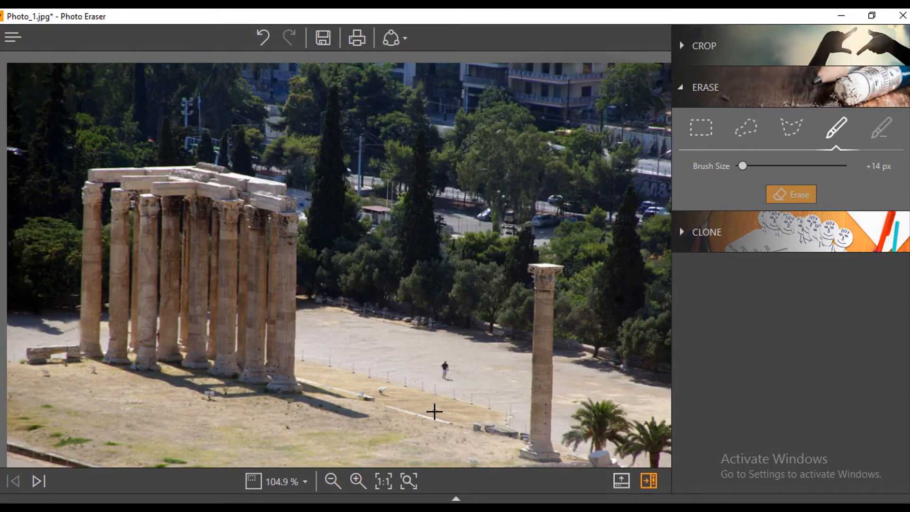
{"action": "scroll", "coordinate": [434, 410], "scroll_direction": "up", "scroll_amount": 3}
{"action": "scroll", "coordinate": [433, 409], "scroll_direction": "down", "scroll_amount": 3}
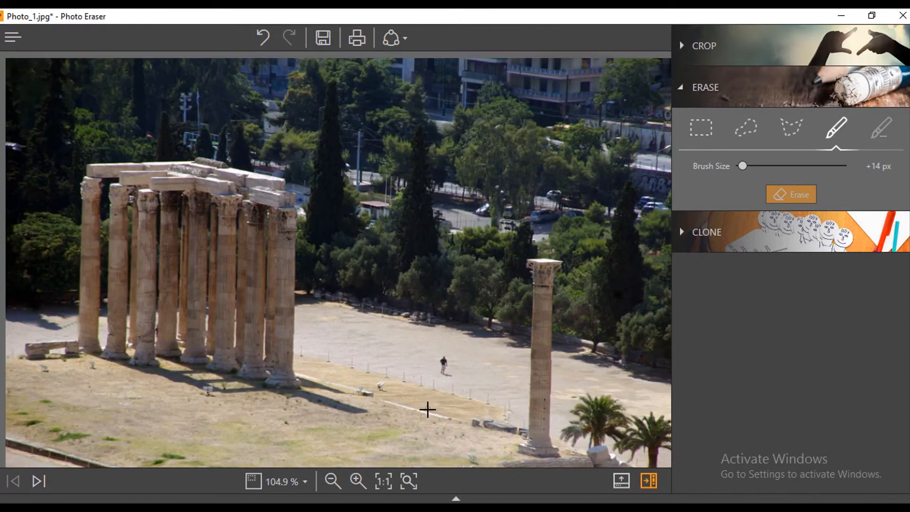
{"action": "scroll", "coordinate": [428, 410], "scroll_direction": "down", "scroll_amount": 1}
{"action": "scroll", "coordinate": [428, 408], "scroll_direction": "up", "scroll_amount": 4}
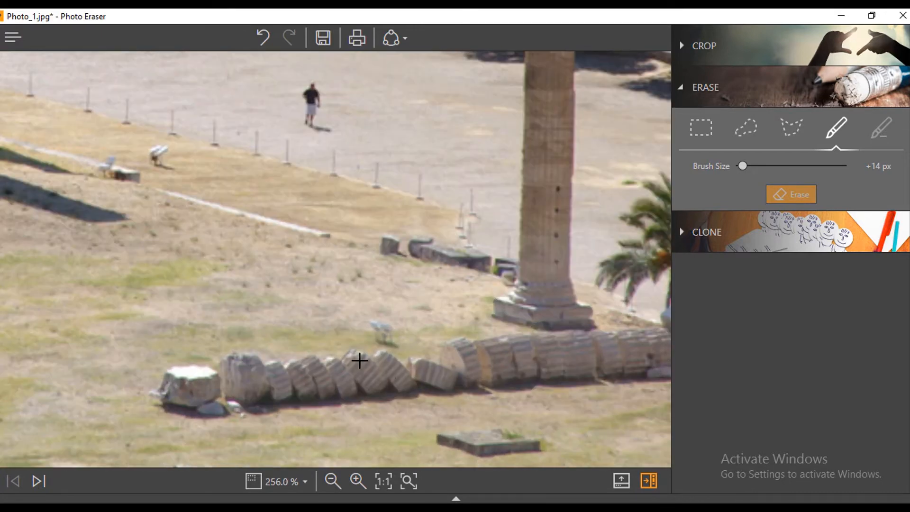
{"action": "scroll", "coordinate": [340, 352], "scroll_direction": "down", "scroll_amount": 1}
{"action": "scroll", "coordinate": [290, 93], "scroll_direction": "up", "scroll_amount": 3}
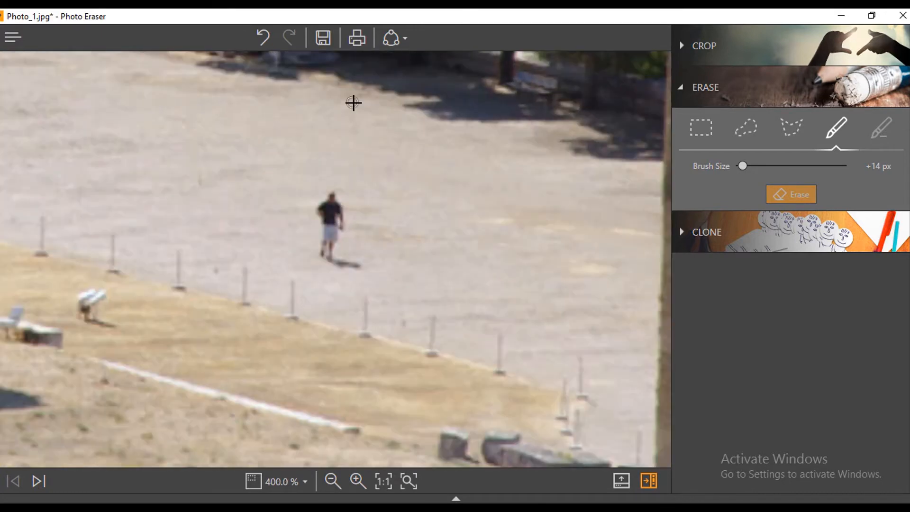
{"action": "left_click", "coordinate": [330, 196]}
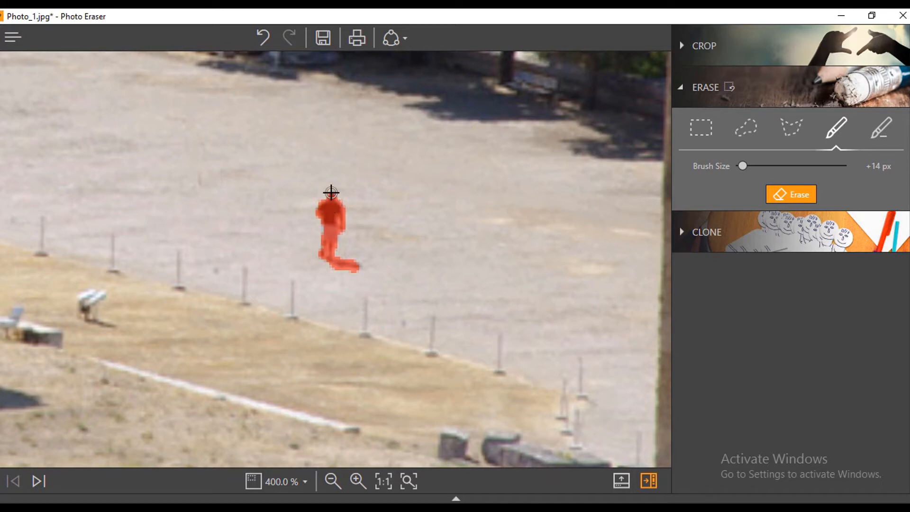
{"action": "left_click", "coordinate": [809, 195]}
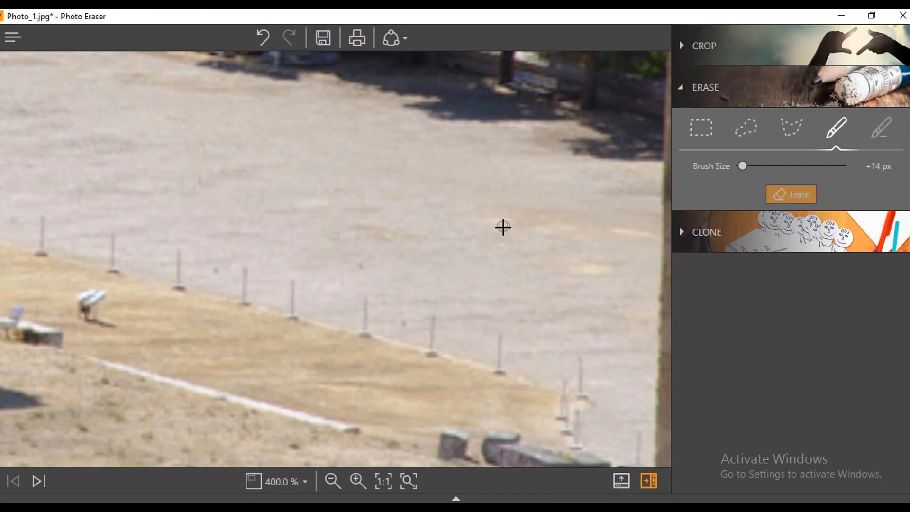
Mark the small dark speck left from the second person's shadow and erase it
{"action": "scroll", "coordinate": [502, 260], "scroll_direction": "down", "scroll_amount": 3}
{"action": "scroll", "coordinate": [503, 260], "scroll_direction": "up", "scroll_amount": 3}
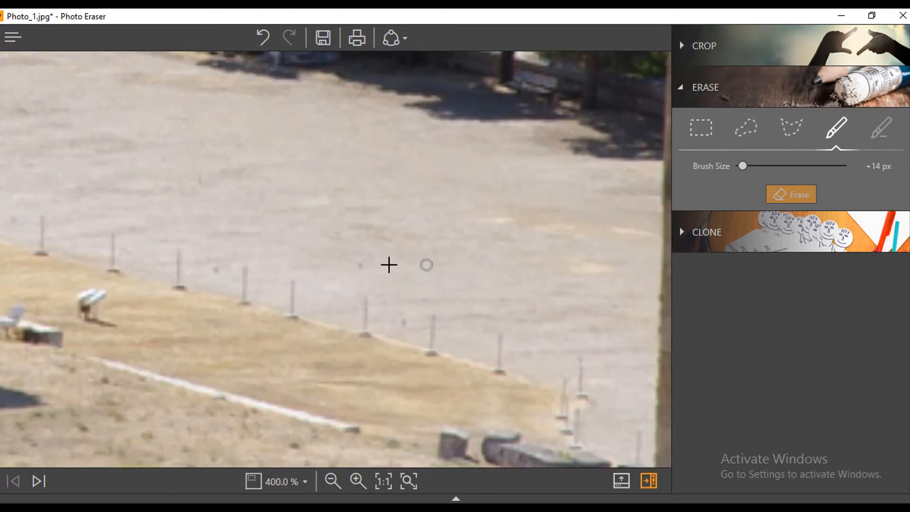
{"action": "left_click", "coordinate": [359, 267]}
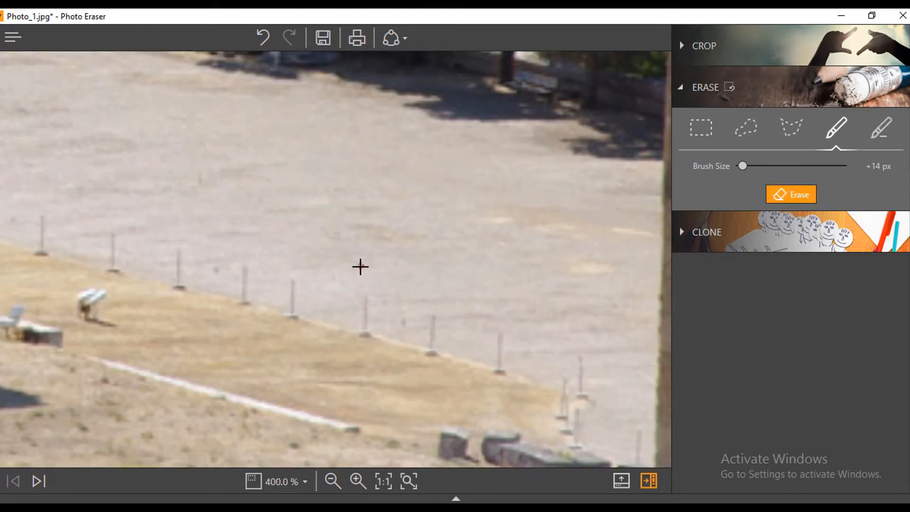
{"action": "left_click", "coordinate": [785, 191]}
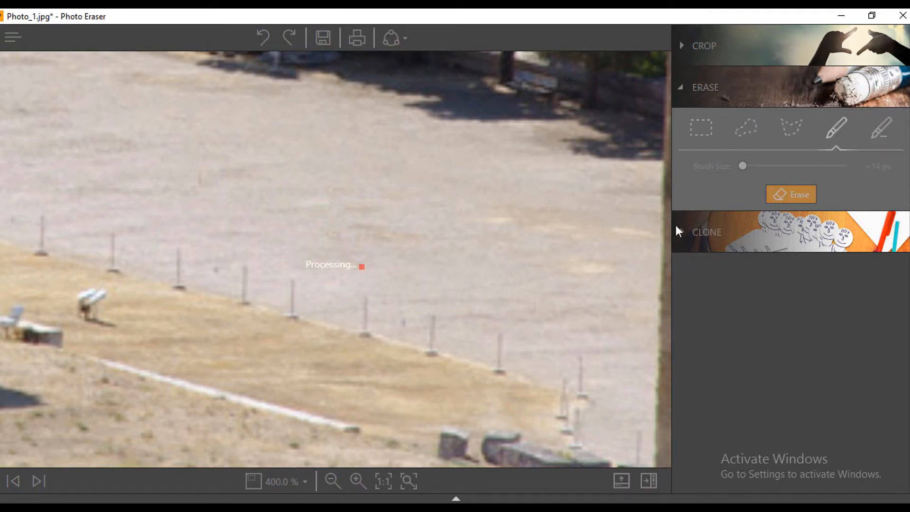
Outline the left-hand blocks of the fallen column on the grass with the freehand lasso and erase them
{"action": "scroll", "coordinate": [482, 287], "scroll_direction": "down", "scroll_amount": 3}
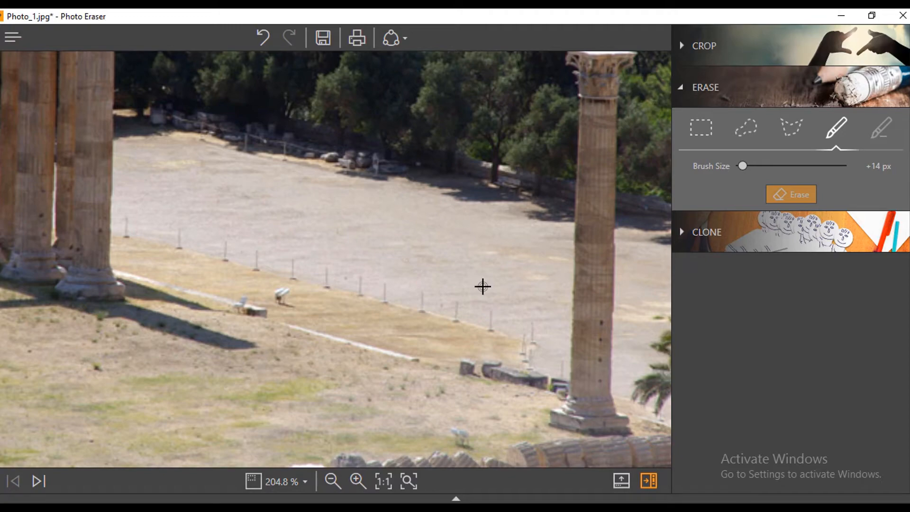
{"action": "scroll", "coordinate": [482, 286], "scroll_direction": "down", "scroll_amount": 4}
{"action": "scroll", "coordinate": [329, 430], "scroll_direction": "up", "scroll_amount": 4}
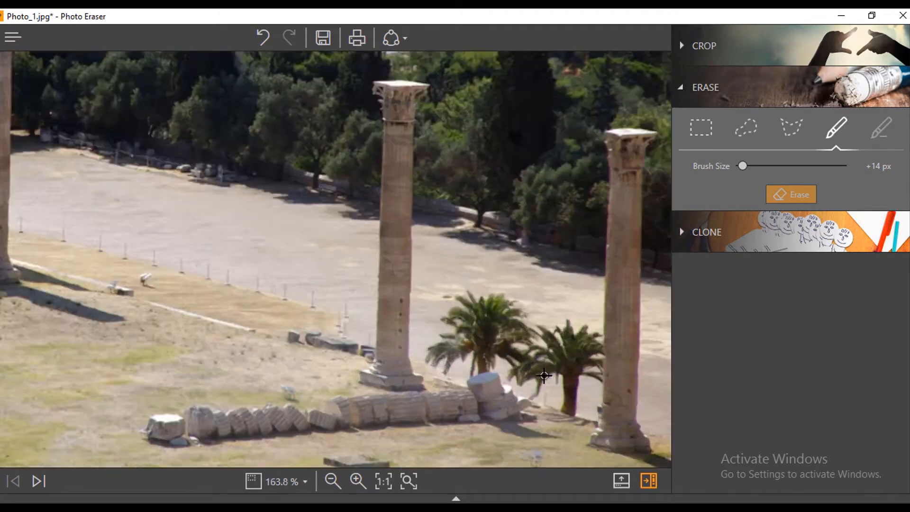
{"action": "scroll", "coordinate": [260, 374], "scroll_direction": "down", "scroll_amount": 7}
{"action": "scroll", "coordinate": [346, 318], "scroll_direction": "up", "scroll_amount": 5}
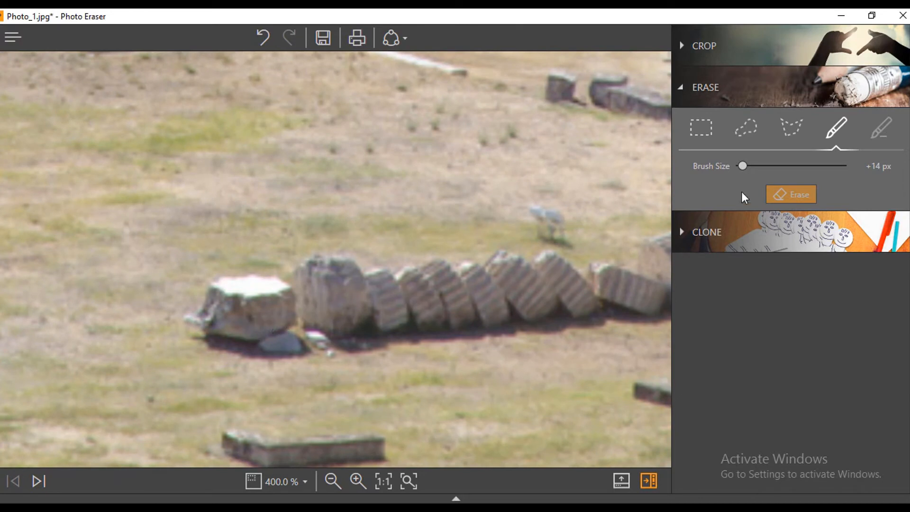
{"action": "left_click", "coordinate": [746, 132]}
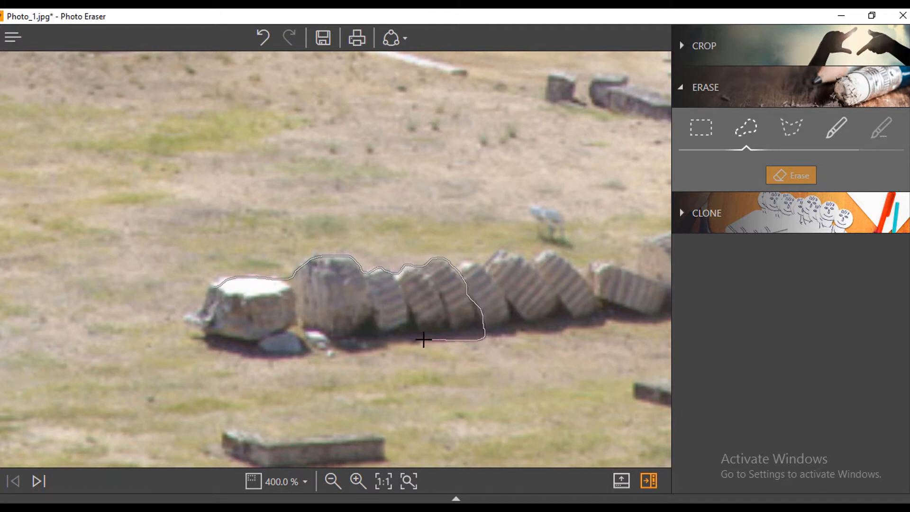
{"action": "left_click_drag", "start_coordinate": [341, 353], "coordinate": [209, 355]}
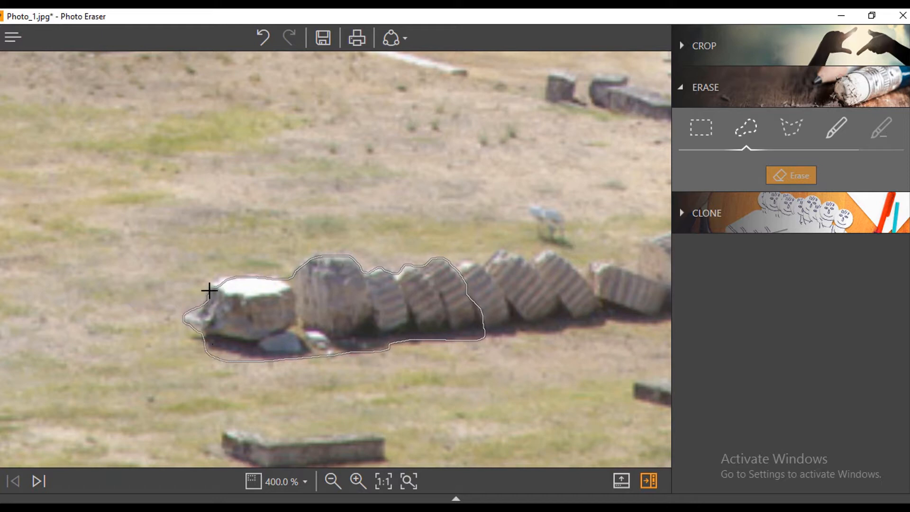
{"action": "left_click_drag", "start_coordinate": [215, 283], "coordinate": [222, 279]}
{"action": "scroll", "coordinate": [536, 279], "scroll_direction": "down", "scroll_amount": 3}
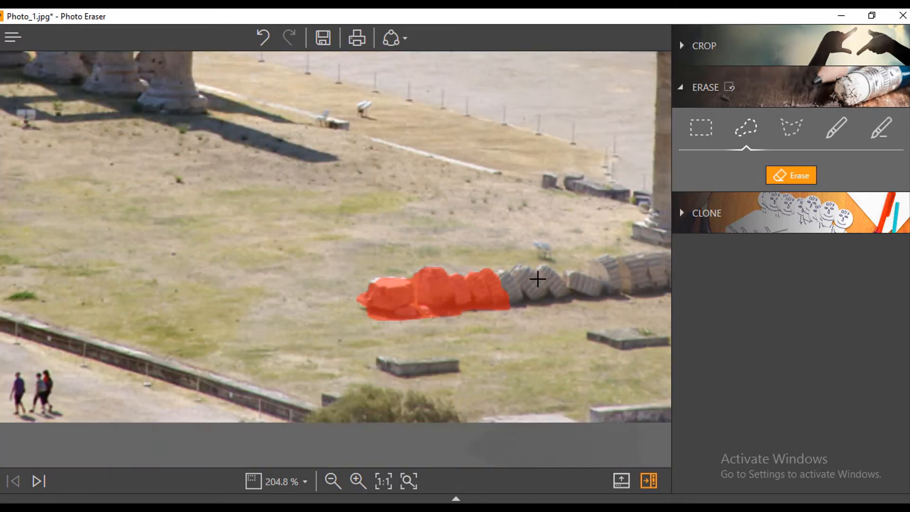
{"action": "left_click", "coordinate": [783, 173]}
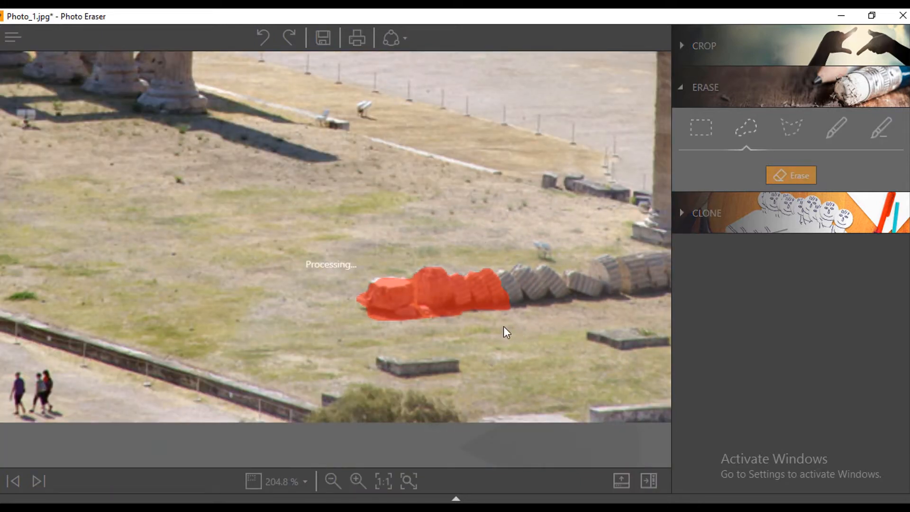
Brush over the blurred patch on the grass left of the remaining fallen column blocks and erase it
{"action": "scroll", "coordinate": [543, 315], "scroll_direction": "down", "scroll_amount": 3}
{"action": "scroll", "coordinate": [543, 318], "scroll_direction": "up", "scroll_amount": 5}
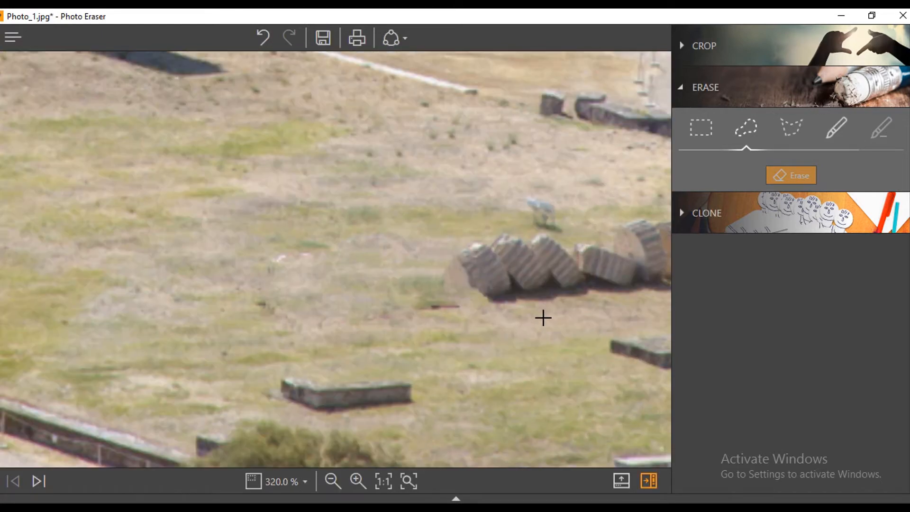
{"action": "scroll", "coordinate": [543, 317], "scroll_direction": "up", "scroll_amount": 1}
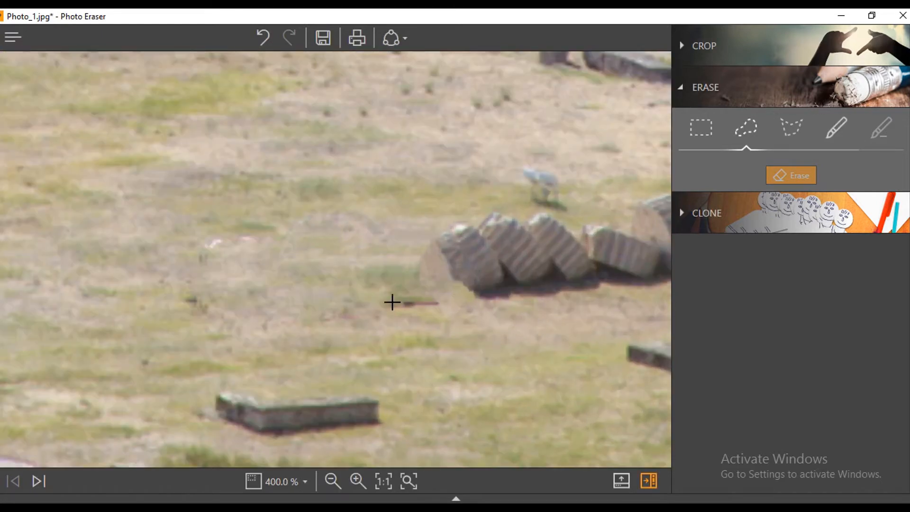
{"action": "left_click", "coordinate": [837, 127]}
{"action": "mouse_move", "coordinate": [197, 252]}
{"action": "left_mouse_down"}
{"action": "mouse_move", "coordinate": [366, 240]}
{"action": "mouse_move", "coordinate": [232, 260]}
{"action": "mouse_move", "coordinate": [194, 278]}
{"action": "mouse_move", "coordinate": [255, 310]}
{"action": "mouse_move", "coordinate": [406, 303]}
{"action": "mouse_move", "coordinate": [458, 264]}
{"action": "mouse_move", "coordinate": [395, 239]}
{"action": "mouse_move", "coordinate": [195, 265]}
{"action": "mouse_move", "coordinate": [217, 239]}
{"action": "mouse_move", "coordinate": [258, 236]}
{"action": "mouse_move", "coordinate": [203, 270]}
{"action": "mouse_move", "coordinate": [221, 251]}
{"action": "mouse_move", "coordinate": [273, 256]}
{"action": "mouse_move", "coordinate": [220, 276]}
{"action": "mouse_move", "coordinate": [324, 296]}
{"action": "mouse_move", "coordinate": [442, 273]}
{"action": "mouse_move", "coordinate": [288, 268]}
{"action": "mouse_move", "coordinate": [403, 253]}
{"action": "mouse_move", "coordinate": [373, 284]}
{"action": "mouse_move", "coordinate": [229, 281]}
{"action": "mouse_move", "coordinate": [375, 282]}
{"action": "mouse_move", "coordinate": [440, 266]}
{"action": "mouse_move", "coordinate": [301, 274]}
{"action": "left_mouse_up"}
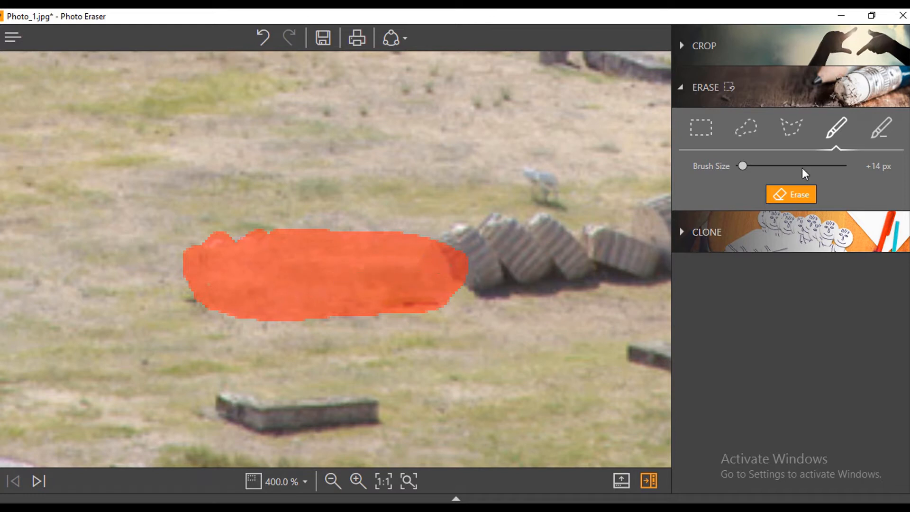
{"action": "left_click", "coordinate": [788, 192]}
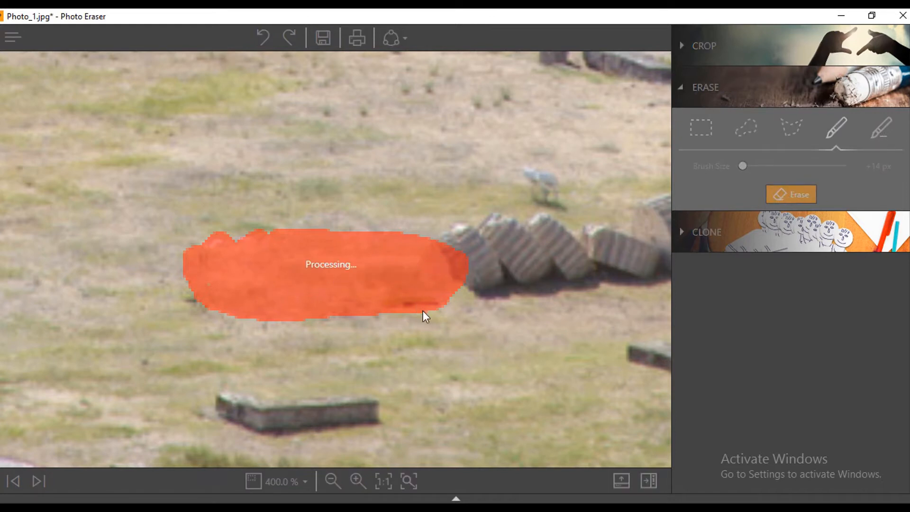
Brush over the next small tilted blocks of the fallen column on the grass and erase them
{"action": "scroll", "coordinate": [507, 370], "scroll_direction": "down", "scroll_amount": 4}
{"action": "scroll", "coordinate": [594, 274], "scroll_direction": "up", "scroll_amount": 2}
{"action": "scroll", "coordinate": [329, 222], "scroll_direction": "up", "scroll_amount": 2}
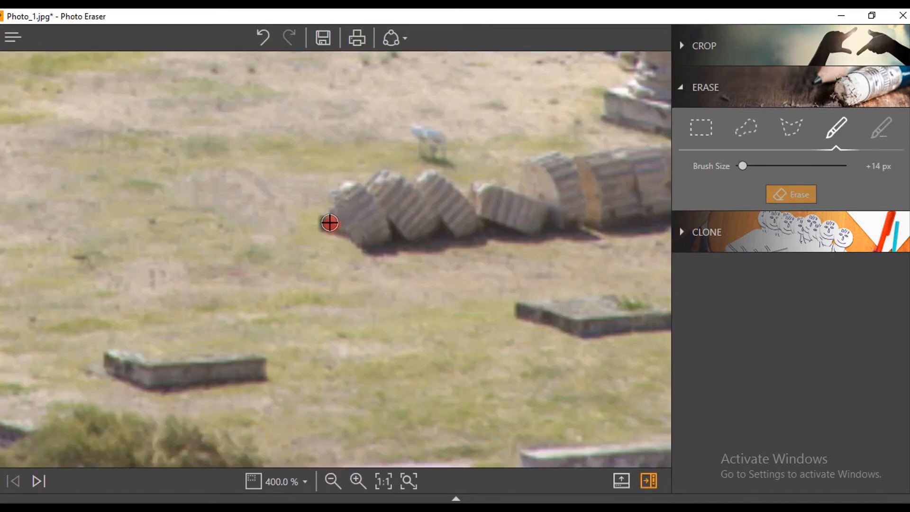
{"action": "mouse_move", "coordinate": [329, 223]}
{"action": "left_mouse_down"}
{"action": "mouse_move", "coordinate": [347, 187]}
{"action": "mouse_move", "coordinate": [381, 237]}
{"action": "mouse_move", "coordinate": [355, 232]}
{"action": "mouse_move", "coordinate": [350, 204]}
{"action": "mouse_move", "coordinate": [368, 239]}
{"action": "mouse_move", "coordinate": [441, 240]}
{"action": "mouse_move", "coordinate": [379, 191]}
{"action": "mouse_move", "coordinate": [391, 180]}
{"action": "mouse_move", "coordinate": [422, 208]}
{"action": "mouse_move", "coordinate": [430, 234]}
{"action": "mouse_move", "coordinate": [386, 199]}
{"action": "mouse_move", "coordinate": [425, 202]}
{"action": "mouse_move", "coordinate": [426, 181]}
{"action": "mouse_move", "coordinate": [477, 225]}
{"action": "mouse_move", "coordinate": [443, 211]}
{"action": "mouse_move", "coordinate": [479, 236]}
{"action": "mouse_move", "coordinate": [456, 242]}
{"action": "mouse_move", "coordinate": [471, 196]}
{"action": "mouse_move", "coordinate": [495, 192]}
{"action": "mouse_move", "coordinate": [550, 214]}
{"action": "mouse_move", "coordinate": [500, 203]}
{"action": "mouse_move", "coordinate": [499, 235]}
{"action": "mouse_move", "coordinate": [580, 230]}
{"action": "mouse_move", "coordinate": [532, 191]}
{"action": "mouse_move", "coordinate": [539, 160]}
{"action": "mouse_move", "coordinate": [583, 193]}
{"action": "mouse_move", "coordinate": [557, 167]}
{"action": "mouse_move", "coordinate": [553, 194]}
{"action": "left_mouse_up"}
{"action": "left_click", "coordinate": [790, 195]}
{"action": "scroll", "coordinate": [534, 279], "scroll_direction": "down", "scroll_amount": 1}
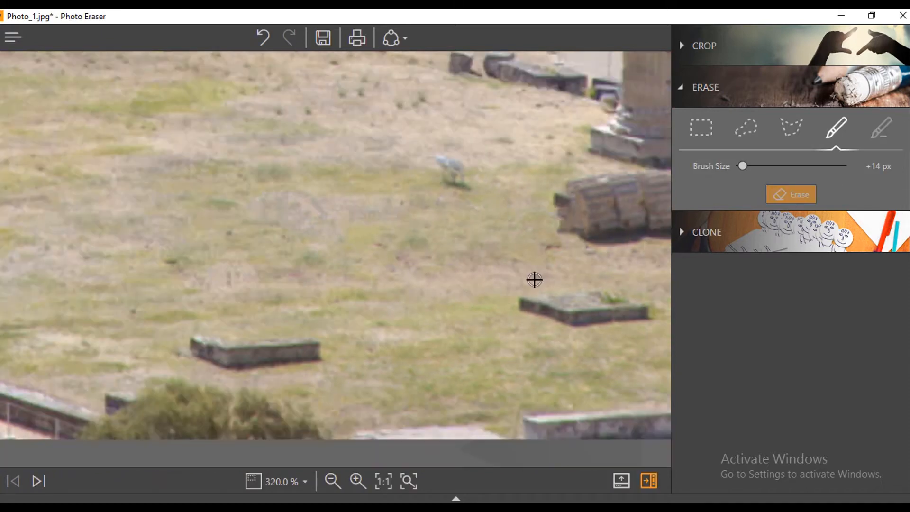
Brush over the large column drums lying in front of the standing column's base and erase them
{"action": "scroll", "coordinate": [535, 280], "scroll_direction": "up", "scroll_amount": 1}
{"action": "mouse_move", "coordinate": [373, 296]}
{"action": "left_mouse_down"}
{"action": "mouse_move", "coordinate": [380, 319]}
{"action": "mouse_move", "coordinate": [389, 273]}
{"action": "mouse_move", "coordinate": [444, 299]}
{"action": "mouse_move", "coordinate": [393, 328]}
{"action": "mouse_move", "coordinate": [420, 283]}
{"action": "mouse_move", "coordinate": [448, 303]}
{"action": "mouse_move", "coordinate": [453, 265]}
{"action": "mouse_move", "coordinate": [461, 336]}
{"action": "mouse_move", "coordinate": [463, 294]}
{"action": "mouse_move", "coordinate": [453, 283]}
{"action": "mouse_move", "coordinate": [508, 272]}
{"action": "mouse_move", "coordinate": [526, 334]}
{"action": "mouse_move", "coordinate": [452, 342]}
{"action": "mouse_move", "coordinate": [489, 323]}
{"action": "mouse_move", "coordinate": [483, 279]}
{"action": "mouse_move", "coordinate": [511, 309]}
{"action": "mouse_move", "coordinate": [453, 261]}
{"action": "mouse_move", "coordinate": [530, 314]}
{"action": "mouse_move", "coordinate": [579, 330]}
{"action": "mouse_move", "coordinate": [570, 281]}
{"action": "mouse_move", "coordinate": [529, 258]}
{"action": "mouse_move", "coordinate": [519, 279]}
{"action": "mouse_move", "coordinate": [547, 312]}
{"action": "mouse_move", "coordinate": [534, 333]}
{"action": "left_mouse_up"}
{"action": "left_click", "coordinate": [791, 194]}
Try to erase all the remaining fallen drums in front of the palm trees at once with the brush
{"action": "scroll", "coordinate": [521, 347], "scroll_direction": "down", "scroll_amount": 3}
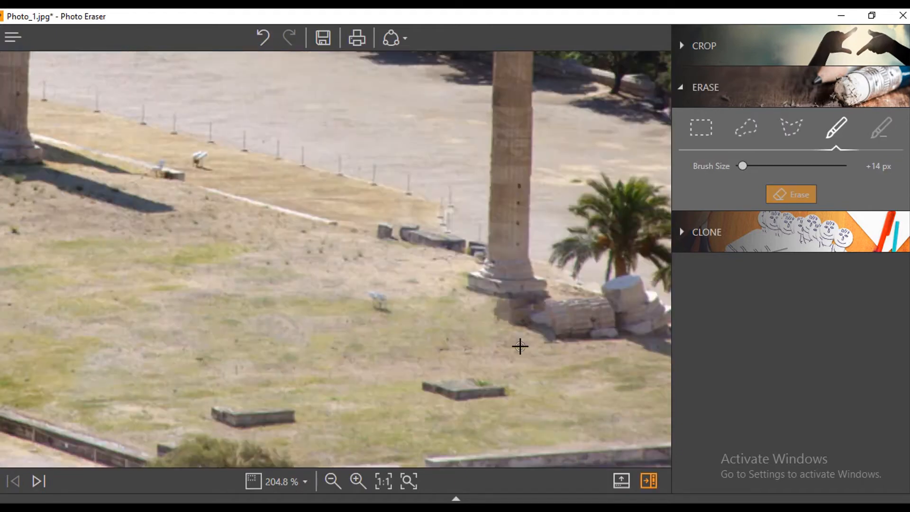
{"action": "scroll", "coordinate": [520, 347], "scroll_direction": "down", "scroll_amount": 2}
{"action": "scroll", "coordinate": [285, 345], "scroll_direction": "up", "scroll_amount": 4}
{"action": "mouse_move", "coordinate": [287, 346]}
{"action": "left_mouse_down"}
{"action": "mouse_move", "coordinate": [313, 309]}
{"action": "mouse_move", "coordinate": [354, 370]}
{"action": "mouse_move", "coordinate": [322, 354]}
{"action": "mouse_move", "coordinate": [328, 322]}
{"action": "mouse_move", "coordinate": [372, 363]}
{"action": "mouse_move", "coordinate": [355, 334]}
{"action": "mouse_move", "coordinate": [386, 310]}
{"action": "mouse_move", "coordinate": [363, 330]}
{"action": "mouse_move", "coordinate": [370, 341]}
{"action": "mouse_move", "coordinate": [401, 306]}
{"action": "mouse_move", "coordinate": [441, 359]}
{"action": "mouse_move", "coordinate": [402, 378]}
{"action": "mouse_move", "coordinate": [425, 337]}
{"action": "mouse_move", "coordinate": [410, 363]}
{"action": "mouse_move", "coordinate": [429, 297]}
{"action": "mouse_move", "coordinate": [462, 268]}
{"action": "mouse_move", "coordinate": [427, 276]}
{"action": "mouse_move", "coordinate": [471, 283]}
{"action": "mouse_move", "coordinate": [463, 292]}
{"action": "mouse_move", "coordinate": [499, 301]}
{"action": "mouse_move", "coordinate": [442, 319]}
{"action": "mouse_move", "coordinate": [461, 340]}
{"action": "mouse_move", "coordinate": [517, 299]}
{"action": "mouse_move", "coordinate": [464, 354]}
{"action": "mouse_move", "coordinate": [516, 367]}
{"action": "mouse_move", "coordinate": [555, 335]}
{"action": "mouse_move", "coordinate": [510, 329]}
{"action": "mouse_move", "coordinate": [521, 317]}
{"action": "mouse_move", "coordinate": [521, 362]}
{"action": "mouse_move", "coordinate": [559, 372]}
{"action": "mouse_move", "coordinate": [507, 304]}
{"action": "mouse_move", "coordinate": [516, 310]}
{"action": "mouse_move", "coordinate": [322, 368]}
{"action": "mouse_move", "coordinate": [280, 353]}
{"action": "mouse_move", "coordinate": [468, 366]}
{"action": "left_mouse_up"}
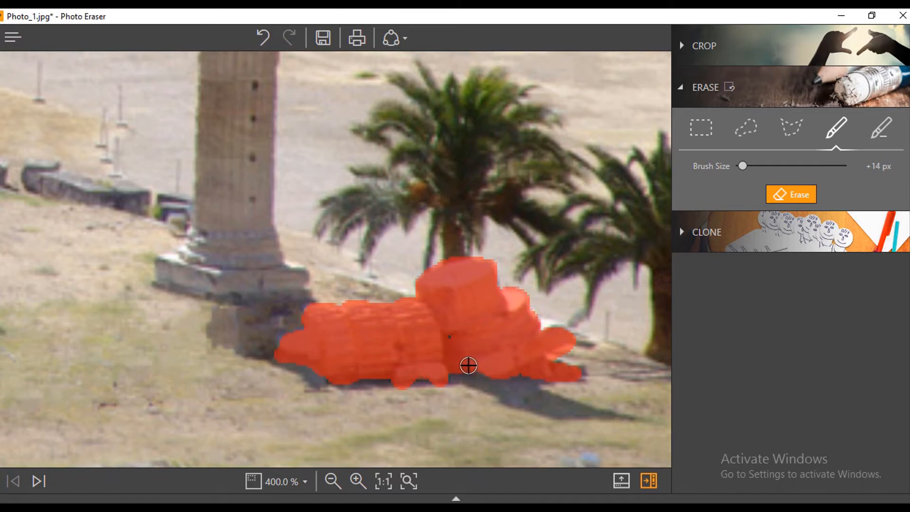
{"action": "scroll", "coordinate": [468, 365], "scroll_direction": "down", "scroll_amount": 1}
{"action": "scroll", "coordinate": [527, 411], "scroll_direction": "up", "scroll_amount": 1}
{"action": "left_click", "coordinate": [795, 199]}
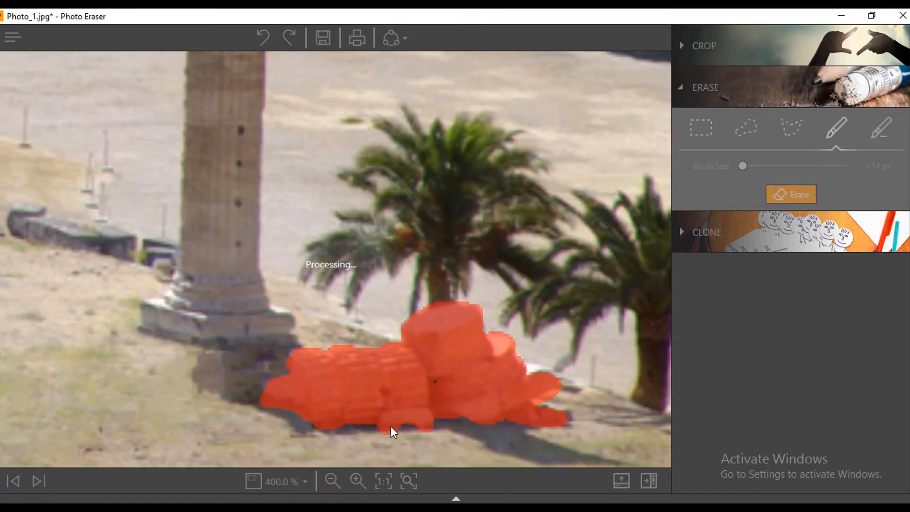
{"action": "scroll", "coordinate": [394, 426], "scroll_direction": "down", "scroll_amount": 2}
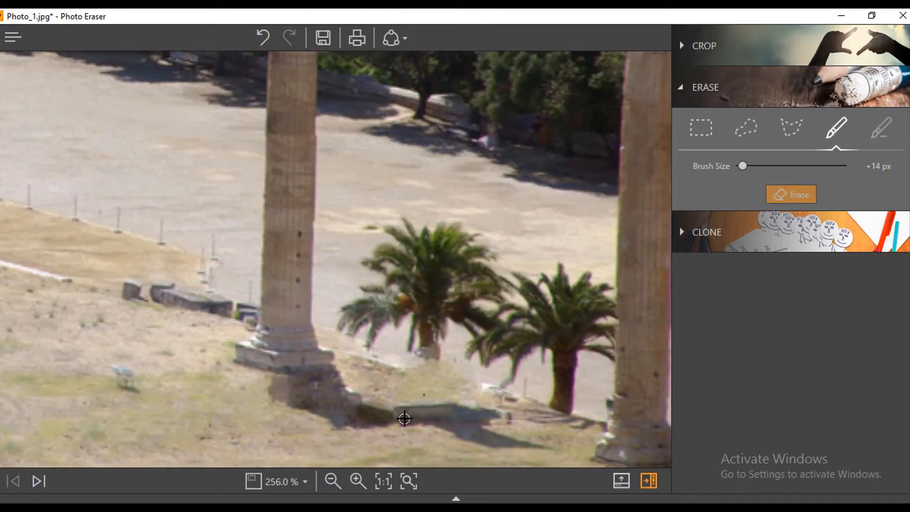
{"action": "scroll", "coordinate": [509, 416], "scroll_direction": "down", "scroll_amount": 1}
{"action": "scroll", "coordinate": [509, 416], "scroll_direction": "down", "scroll_amount": 2}
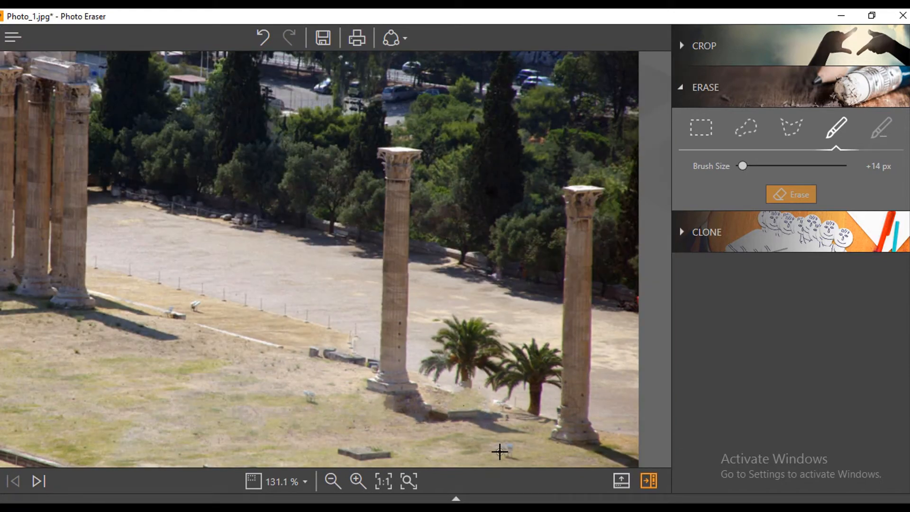
{"action": "left_click_drag", "start_coordinate": [411, 410], "coordinate": [504, 407]}
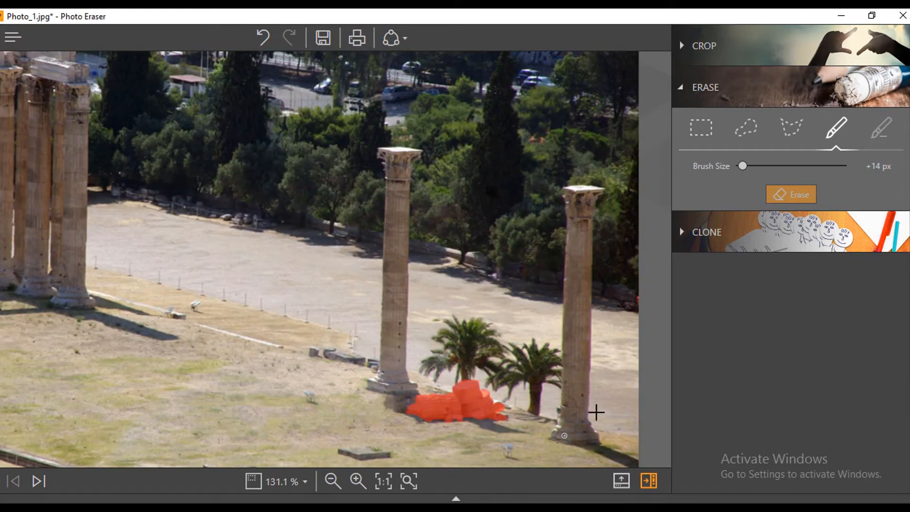
Brush over both palm trees and the small green speck beside them to mark them for erasing
{"action": "scroll", "coordinate": [494, 371], "scroll_direction": "up", "scroll_amount": 4}
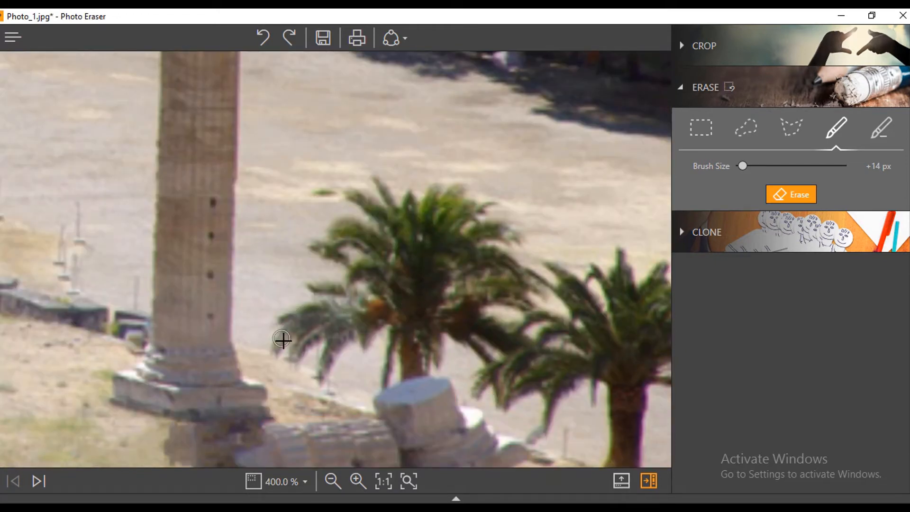
{"action": "mouse_move", "coordinate": [282, 340]}
{"action": "left_mouse_down"}
{"action": "mouse_move", "coordinate": [302, 315]}
{"action": "mouse_move", "coordinate": [281, 318]}
{"action": "mouse_move", "coordinate": [337, 307]}
{"action": "mouse_move", "coordinate": [289, 358]}
{"action": "mouse_move", "coordinate": [344, 344]}
{"action": "mouse_move", "coordinate": [315, 290]}
{"action": "mouse_move", "coordinate": [355, 273]}
{"action": "mouse_move", "coordinate": [328, 244]}
{"action": "mouse_move", "coordinate": [345, 243]}
{"action": "mouse_move", "coordinate": [353, 196]}
{"action": "mouse_move", "coordinate": [432, 188]}
{"action": "left_mouse_up"}
{"action": "mouse_move", "coordinate": [484, 206]}
{"action": "left_mouse_down"}
{"action": "mouse_move", "coordinate": [511, 236]}
{"action": "mouse_move", "coordinate": [517, 296]}
{"action": "mouse_move", "coordinate": [350, 268]}
{"action": "mouse_move", "coordinate": [433, 249]}
{"action": "mouse_move", "coordinate": [379, 305]}
{"action": "mouse_move", "coordinate": [408, 356]}
{"action": "mouse_move", "coordinate": [418, 317]}
{"action": "mouse_move", "coordinate": [411, 349]}
{"action": "mouse_move", "coordinate": [425, 365]}
{"action": "mouse_move", "coordinate": [466, 313]}
{"action": "mouse_move", "coordinate": [478, 387]}
{"action": "mouse_move", "coordinate": [611, 387]}
{"action": "mouse_move", "coordinate": [611, 469]}
{"action": "mouse_move", "coordinate": [647, 381]}
{"action": "mouse_move", "coordinate": [599, 271]}
{"action": "mouse_move", "coordinate": [635, 307]}
{"action": "mouse_move", "coordinate": [572, 281]}
{"action": "mouse_move", "coordinate": [520, 360]}
{"action": "mouse_move", "coordinate": [564, 372]}
{"action": "left_mouse_up"}
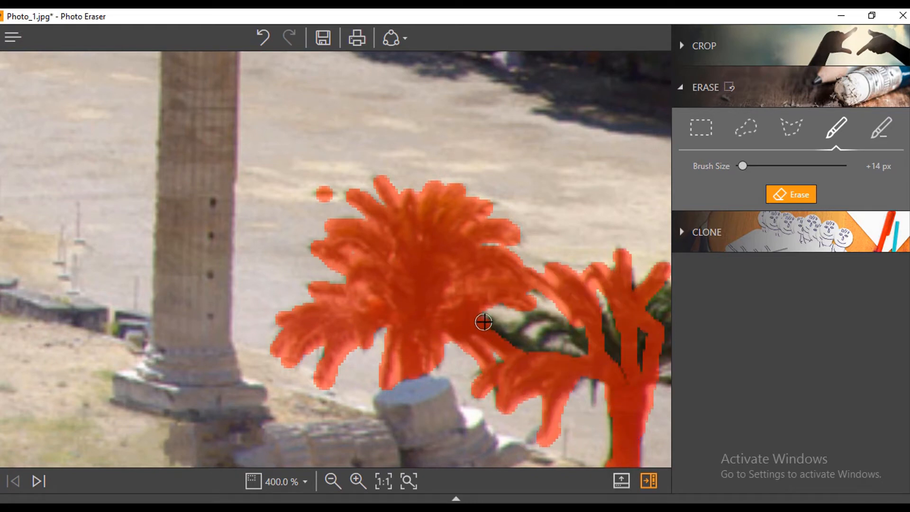
{"action": "mouse_move", "coordinate": [483, 322]}
{"action": "left_mouse_down"}
{"action": "mouse_move", "coordinate": [553, 332]}
{"action": "mouse_move", "coordinate": [501, 330]}
{"action": "left_mouse_up"}
{"action": "mouse_move", "coordinate": [604, 277]}
{"action": "left_mouse_down"}
{"action": "mouse_move", "coordinate": [654, 294]}
{"action": "mouse_move", "coordinate": [665, 361]}
{"action": "left_mouse_up"}
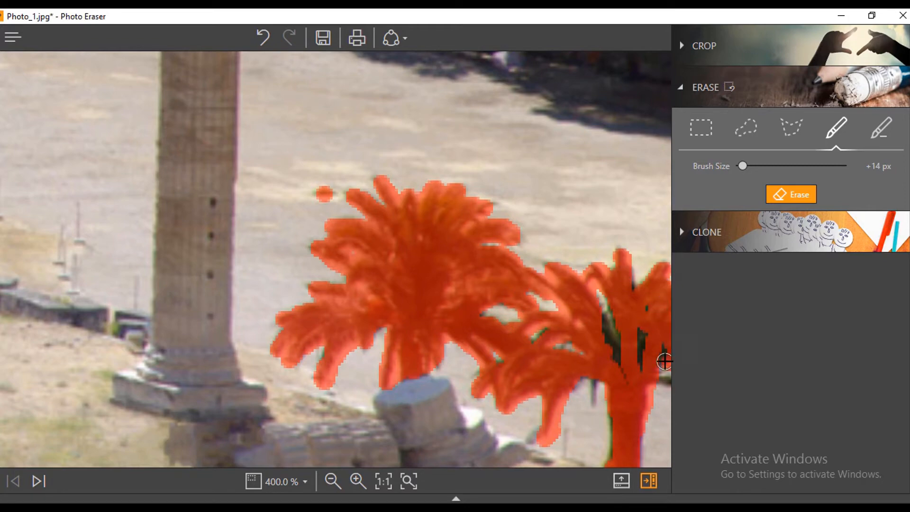
{"action": "left_click_drag", "start_coordinate": [617, 324], "coordinate": [639, 330]}
{"action": "left_click_drag", "start_coordinate": [597, 380], "coordinate": [599, 401]}
{"action": "left_click_drag", "start_coordinate": [655, 381], "coordinate": [669, 384]}
Set the brush size to 4 px, cover the palm fronds against the right-hand column and erase the marked palms
{"action": "scroll", "coordinate": [616, 332], "scroll_direction": "down", "scroll_amount": 2}
{"action": "scroll", "coordinate": [538, 242], "scroll_direction": "up", "scroll_amount": 2}
{"action": "left_click", "coordinate": [897, 169]}
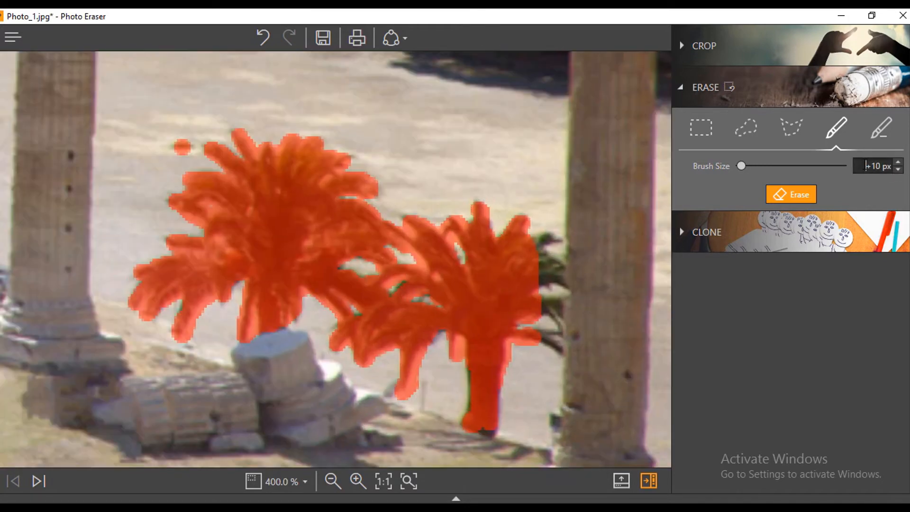
{"action": "left_click", "coordinate": [897, 169]}
{"action": "left_click_drag", "start_coordinate": [540, 238], "coordinate": [551, 238]}
{"action": "scroll", "coordinate": [558, 349], "scroll_direction": "down", "scroll_amount": 5}
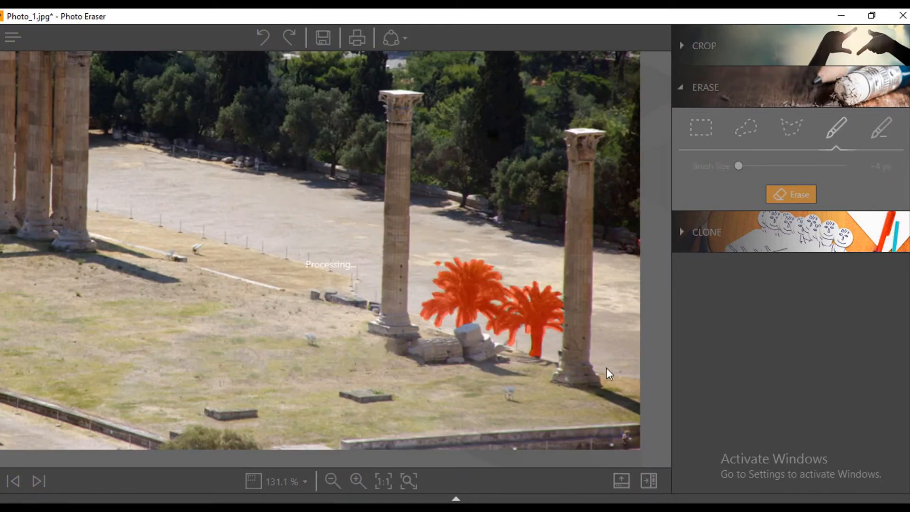
{"action": "left_click", "coordinate": [792, 194]}
Brush over the smudges, weeds and trunk remnant left where the palms stood and erase them
{"action": "scroll", "coordinate": [523, 275], "scroll_direction": "up", "scroll_amount": 4}
{"action": "scroll", "coordinate": [523, 275], "scroll_direction": "up", "scroll_amount": 1}
{"action": "left_click", "coordinate": [353, 175]}
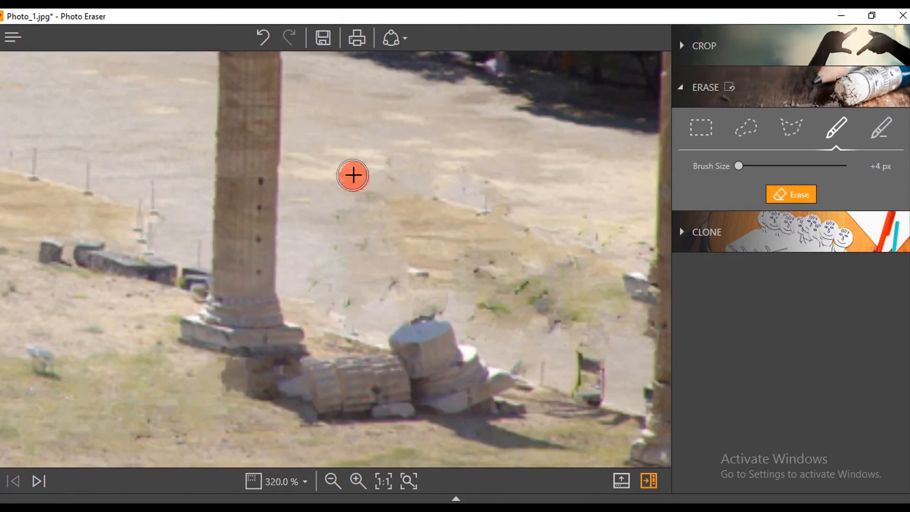
{"action": "left_click", "coordinate": [380, 168]}
{"action": "left_click", "coordinate": [351, 217]}
{"action": "mouse_move", "coordinate": [384, 203]}
{"action": "left_mouse_down"}
{"action": "mouse_move", "coordinate": [500, 226]}
{"action": "mouse_move", "coordinate": [492, 192]}
{"action": "mouse_move", "coordinate": [537, 241]}
{"action": "mouse_move", "coordinate": [632, 249]}
{"action": "mouse_move", "coordinate": [631, 303]}
{"action": "mouse_move", "coordinate": [592, 318]}
{"action": "mouse_move", "coordinate": [421, 273]}
{"action": "mouse_move", "coordinate": [455, 237]}
{"action": "mouse_move", "coordinate": [481, 274]}
{"action": "mouse_move", "coordinate": [506, 256]}
{"action": "mouse_move", "coordinate": [600, 259]}
{"action": "mouse_move", "coordinate": [553, 300]}
{"action": "mouse_move", "coordinate": [563, 346]}
{"action": "mouse_move", "coordinate": [603, 376]}
{"action": "mouse_move", "coordinate": [598, 333]}
{"action": "mouse_move", "coordinate": [460, 307]}
{"action": "mouse_move", "coordinate": [364, 253]}
{"action": "mouse_move", "coordinate": [339, 253]}
{"action": "mouse_move", "coordinate": [336, 298]}
{"action": "mouse_move", "coordinate": [354, 319]}
{"action": "mouse_move", "coordinate": [387, 297]}
{"action": "mouse_move", "coordinate": [553, 307]}
{"action": "mouse_move", "coordinate": [517, 345]}
{"action": "mouse_move", "coordinate": [446, 321]}
{"action": "mouse_move", "coordinate": [527, 359]}
{"action": "mouse_move", "coordinate": [588, 335]}
{"action": "left_mouse_up"}
{"action": "scroll", "coordinate": [479, 281], "scroll_direction": "down", "scroll_amount": 5}
{"action": "scroll", "coordinate": [579, 389], "scroll_direction": "up", "scroll_amount": 5}
Brush over the remaining specks and uneven patches on the open ground between the two columns and erase them
{"action": "left_click", "coordinate": [488, 274]}
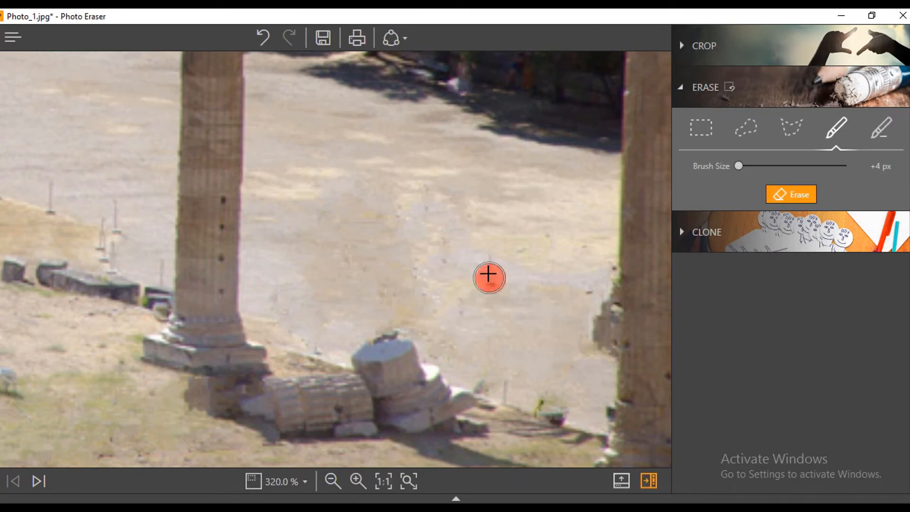
{"action": "left_click", "coordinate": [489, 259]}
{"action": "scroll", "coordinate": [493, 277], "scroll_direction": "down", "scroll_amount": 4}
{"action": "scroll", "coordinate": [612, 335], "scroll_direction": "up", "scroll_amount": 2}
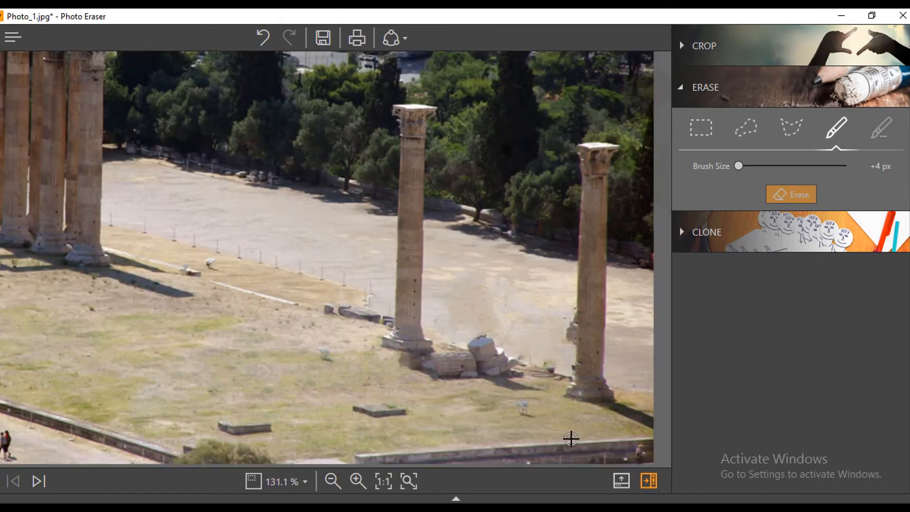
{"action": "mouse_move", "coordinate": [416, 256]}
{"action": "left_mouse_down"}
{"action": "mouse_move", "coordinate": [454, 253]}
{"action": "mouse_move", "coordinate": [456, 277]}
{"action": "mouse_move", "coordinate": [423, 269]}
{"action": "mouse_move", "coordinate": [441, 269]}
{"action": "mouse_move", "coordinate": [472, 295]}
{"action": "mouse_move", "coordinate": [465, 280]}
{"action": "mouse_move", "coordinate": [476, 299]}
{"action": "mouse_move", "coordinate": [507, 304]}
{"action": "mouse_move", "coordinate": [513, 327]}
{"action": "left_mouse_up"}
{"action": "scroll", "coordinate": [545, 285], "scroll_direction": "down", "scroll_amount": 2}
{"action": "scroll", "coordinate": [495, 383], "scroll_direction": "up", "scroll_amount": 2}
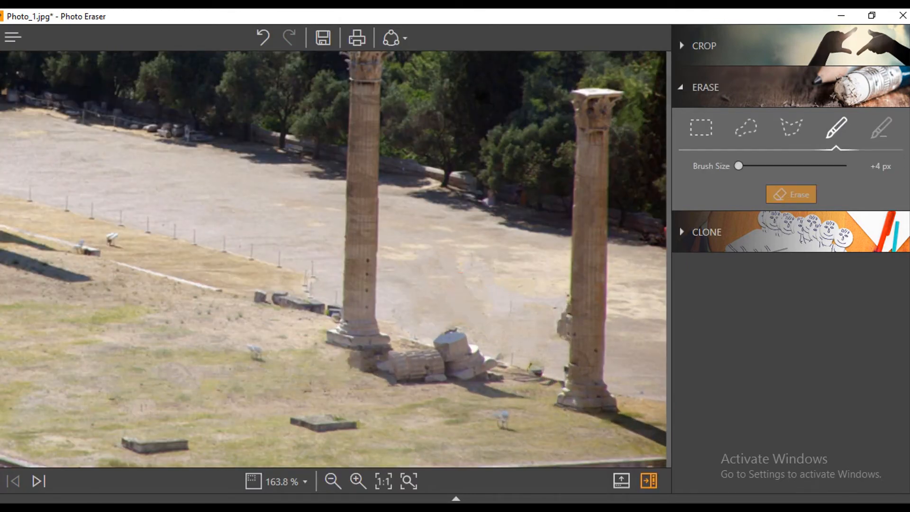
Brush over the diagonal discoloured strip on the ground above the fallen drums and erase it
{"action": "scroll", "coordinate": [139, 394], "scroll_direction": "down", "scroll_amount": 2}
{"action": "scroll", "coordinate": [502, 297], "scroll_direction": "up", "scroll_amount": 5}
{"action": "mouse_move", "coordinate": [467, 246]}
{"action": "left_mouse_down"}
{"action": "mouse_move", "coordinate": [544, 325]}
{"action": "mouse_move", "coordinate": [481, 249]}
{"action": "left_mouse_up"}
{"action": "left_click", "coordinate": [790, 200]}
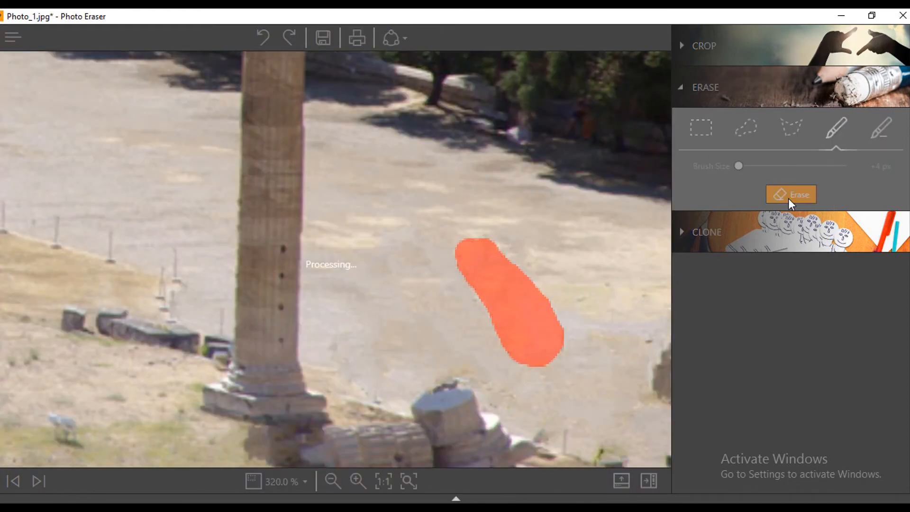
{"action": "scroll", "coordinate": [516, 328], "scroll_direction": "down", "scroll_amount": 4}
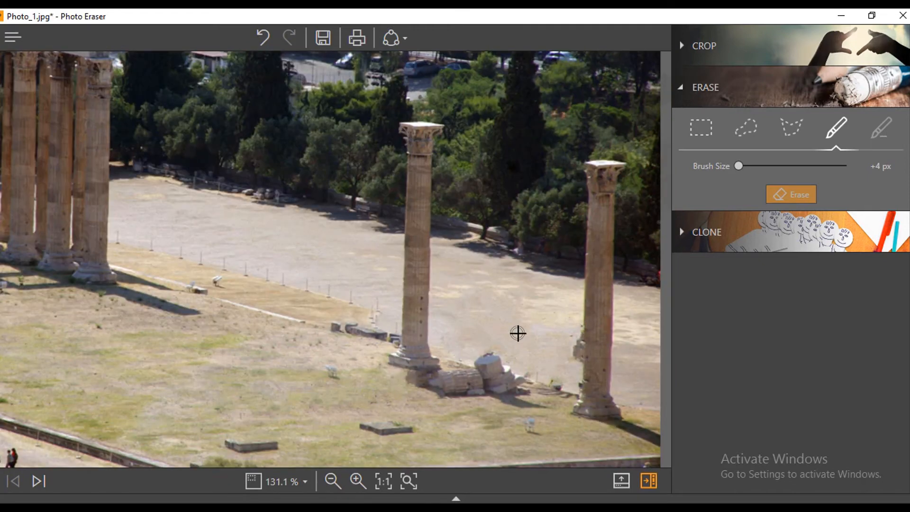
Brush over the horizontal drum lying between the column base and the stacked drums and erase it
{"action": "scroll", "coordinate": [564, 401], "scroll_direction": "up", "scroll_amount": 1}
{"action": "scroll", "coordinate": [545, 396], "scroll_direction": "up", "scroll_amount": 6}
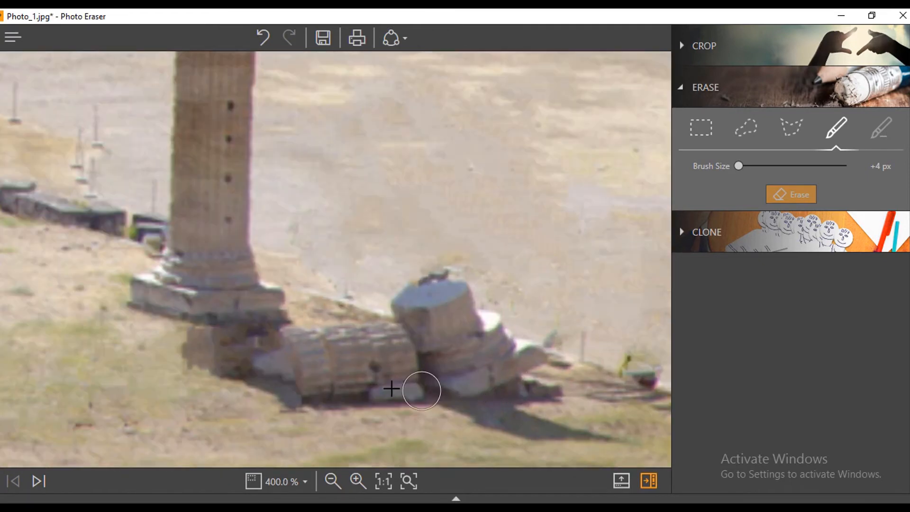
{"action": "scroll", "coordinate": [321, 382], "scroll_direction": "down", "scroll_amount": 2}
{"action": "scroll", "coordinate": [322, 392], "scroll_direction": "up", "scroll_amount": 2}
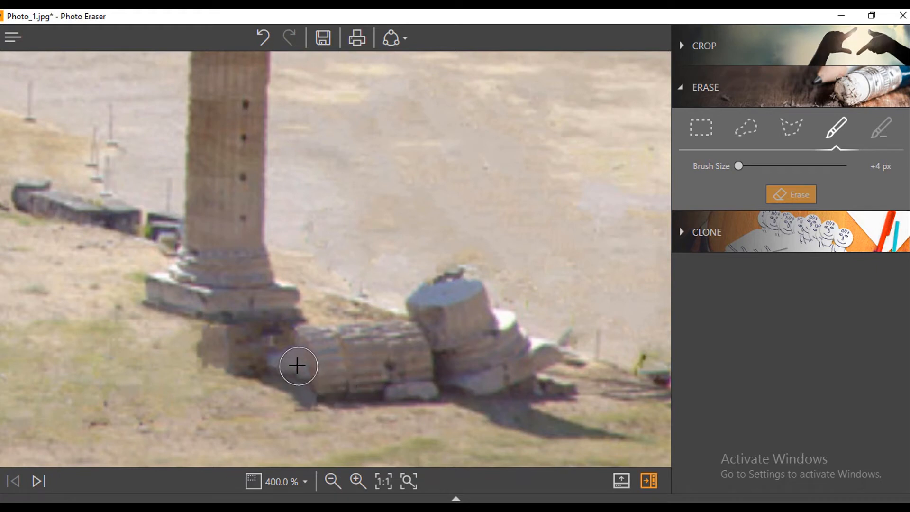
{"action": "mouse_move", "coordinate": [297, 365]}
{"action": "left_mouse_down"}
{"action": "mouse_move", "coordinate": [304, 336]}
{"action": "mouse_move", "coordinate": [333, 385]}
{"action": "mouse_move", "coordinate": [343, 342]}
{"action": "mouse_move", "coordinate": [371, 341]}
{"action": "mouse_move", "coordinate": [362, 377]}
{"action": "mouse_move", "coordinate": [418, 372]}
{"action": "mouse_move", "coordinate": [389, 357]}
{"action": "left_mouse_up"}
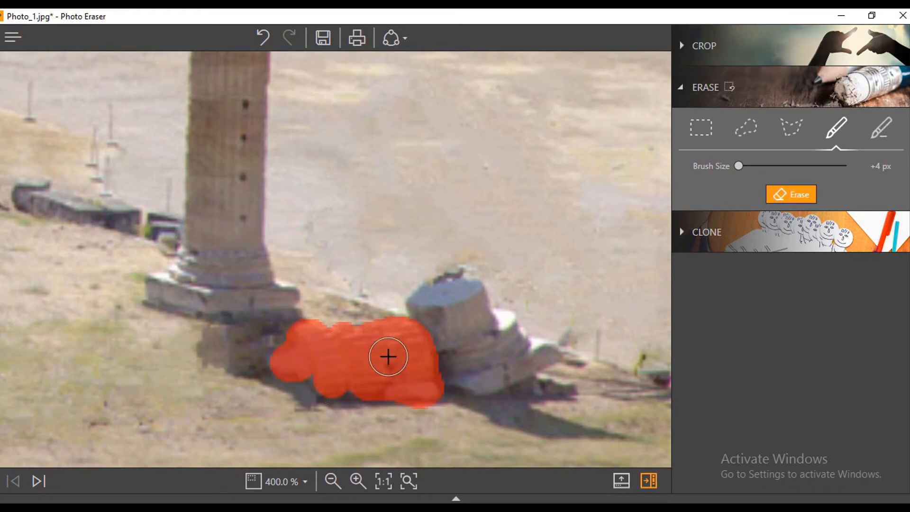
{"action": "left_click", "coordinate": [781, 193]}
Brush over the shadow left on the ground by the removed horizontal drum and erase it
{"action": "scroll", "coordinate": [380, 433], "scroll_direction": "down", "scroll_amount": 4}
{"action": "scroll", "coordinate": [380, 433], "scroll_direction": "up", "scroll_amount": 4}
{"action": "mouse_move", "coordinate": [294, 332]}
{"action": "left_mouse_down"}
{"action": "mouse_move", "coordinate": [358, 336]}
{"action": "mouse_move", "coordinate": [286, 323]}
{"action": "mouse_move", "coordinate": [266, 289]}
{"action": "mouse_move", "coordinate": [284, 313]}
{"action": "left_mouse_up"}
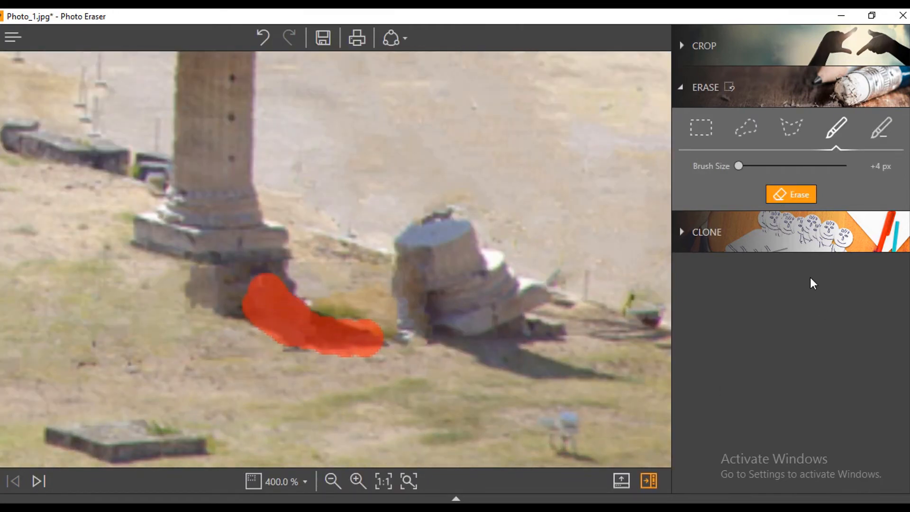
{"action": "left_click", "coordinate": [791, 195]}
{"action": "scroll", "coordinate": [401, 330], "scroll_direction": "down", "scroll_amount": 2}
{"action": "scroll", "coordinate": [348, 331], "scroll_direction": "up", "scroll_amount": 2}
{"action": "scroll", "coordinate": [471, 350], "scroll_direction": "down", "scroll_amount": 5}
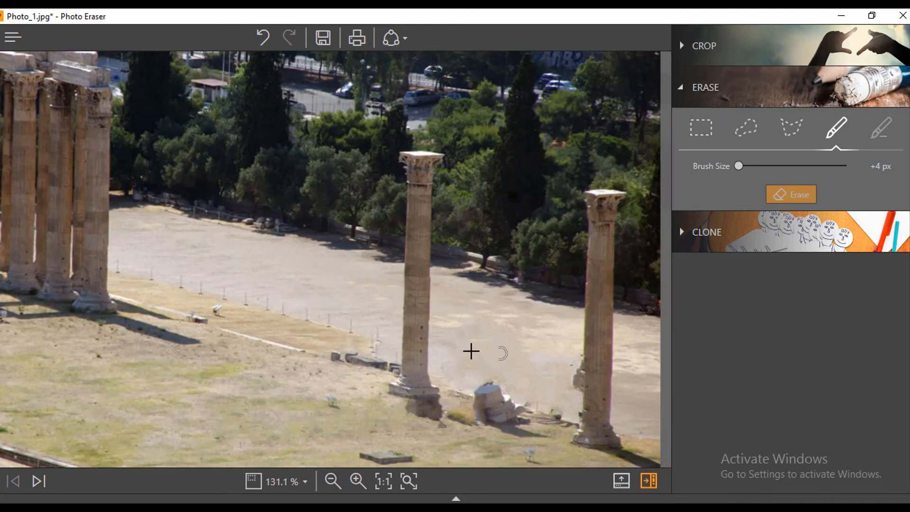
Brush along the lower edge of the dark remnant beneath the column base and erase it
{"action": "scroll", "coordinate": [432, 454], "scroll_direction": "up", "scroll_amount": 2}
{"action": "scroll", "coordinate": [433, 454], "scroll_direction": "up", "scroll_amount": 3}
{"action": "left_click_drag", "start_coordinate": [353, 373], "coordinate": [439, 419]}
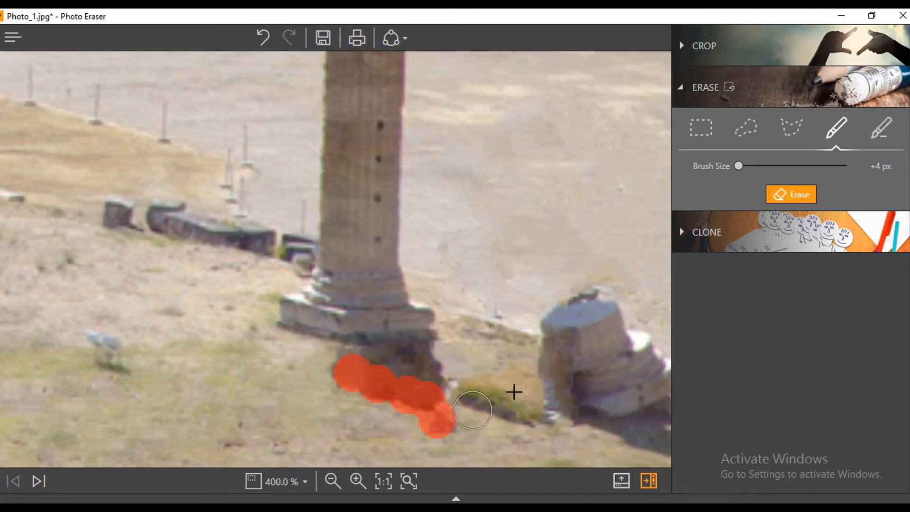
{"action": "scroll", "coordinate": [590, 360], "scroll_direction": "down", "scroll_amount": 1}
{"action": "scroll", "coordinate": [589, 360], "scroll_direction": "up", "scroll_amount": 1}
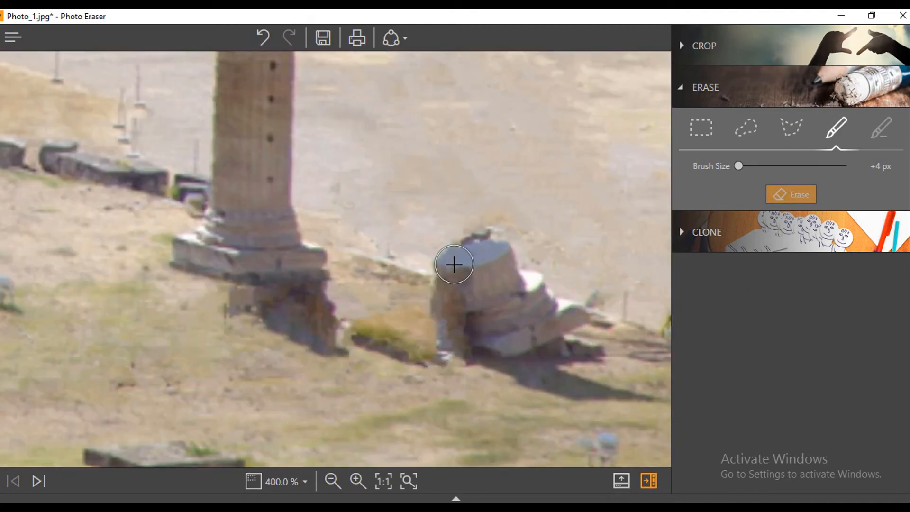
Brush over the smeared left side of the stacked drums and the weeds beside it and erase them
{"action": "mouse_move", "coordinate": [454, 274]}
{"action": "left_mouse_down"}
{"action": "mouse_move", "coordinate": [459, 259]}
{"action": "mouse_move", "coordinate": [478, 252]}
{"action": "left_mouse_up"}
{"action": "key", "text": "ctrl+z"}
{"action": "mouse_move", "coordinate": [446, 342]}
{"action": "left_mouse_down"}
{"action": "mouse_move", "coordinate": [492, 335]}
{"action": "mouse_move", "coordinate": [451, 319]}
{"action": "mouse_move", "coordinate": [450, 327]}
{"action": "mouse_move", "coordinate": [498, 334]}
{"action": "left_mouse_up"}
{"action": "left_click", "coordinate": [791, 195]}
{"action": "mouse_move", "coordinate": [454, 315]}
{"action": "left_mouse_down"}
{"action": "mouse_move", "coordinate": [464, 335]}
{"action": "mouse_move", "coordinate": [560, 334]}
{"action": "left_mouse_up"}
{"action": "left_click", "coordinate": [781, 191]}
{"action": "mouse_move", "coordinate": [453, 377]}
{"action": "left_mouse_down"}
{"action": "mouse_move", "coordinate": [402, 350]}
{"action": "mouse_move", "coordinate": [444, 356]}
{"action": "left_mouse_up"}
{"action": "left_click_drag", "start_coordinate": [506, 349], "coordinate": [472, 327]}
{"action": "scroll", "coordinate": [540, 407], "scroll_direction": "down", "scroll_amount": 5}
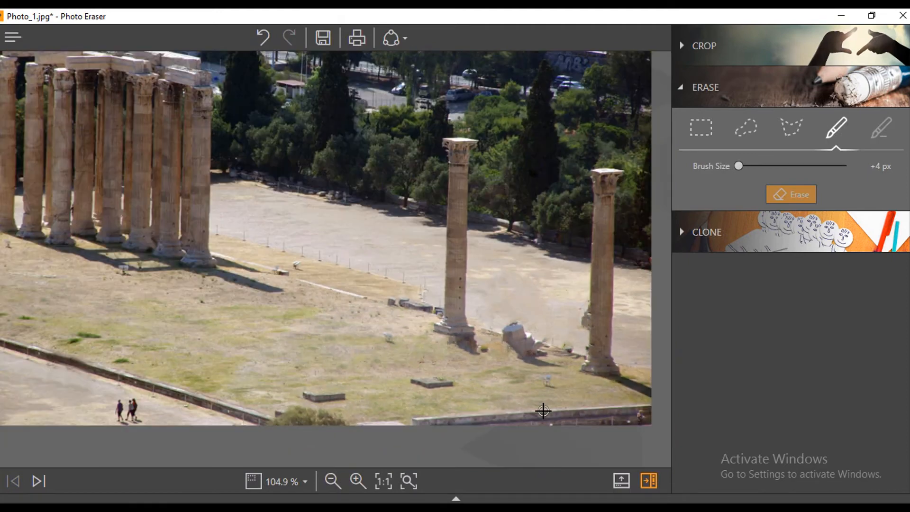
Brush over the lower front of the stacked drums and their shadow on the grass, erasing each
{"action": "scroll", "coordinate": [457, 408], "scroll_direction": "up", "scroll_amount": 5}
{"action": "scroll", "coordinate": [457, 408], "scroll_direction": "up", "scroll_amount": 1}
{"action": "mouse_move", "coordinate": [453, 400]}
{"action": "left_mouse_down"}
{"action": "mouse_move", "coordinate": [425, 356]}
{"action": "mouse_move", "coordinate": [403, 347]}
{"action": "left_mouse_up"}
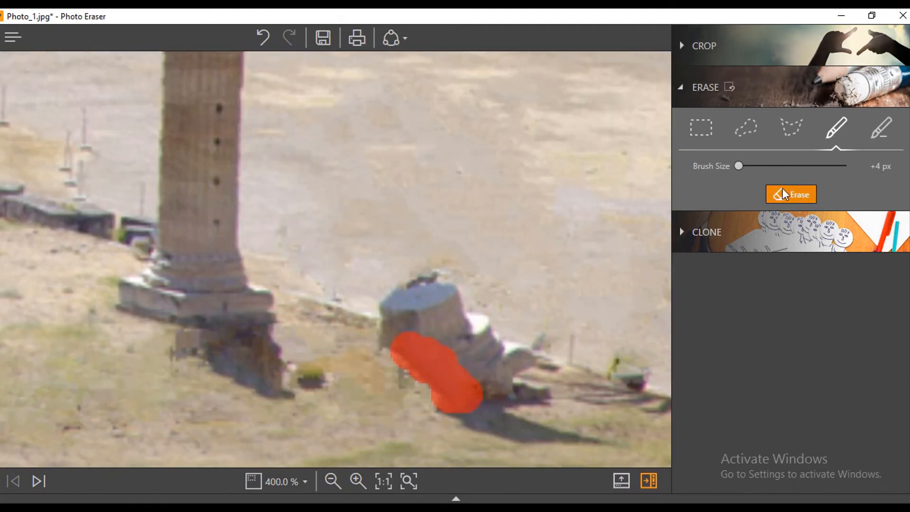
{"action": "left_click_drag", "start_coordinate": [467, 422], "coordinate": [628, 433]}
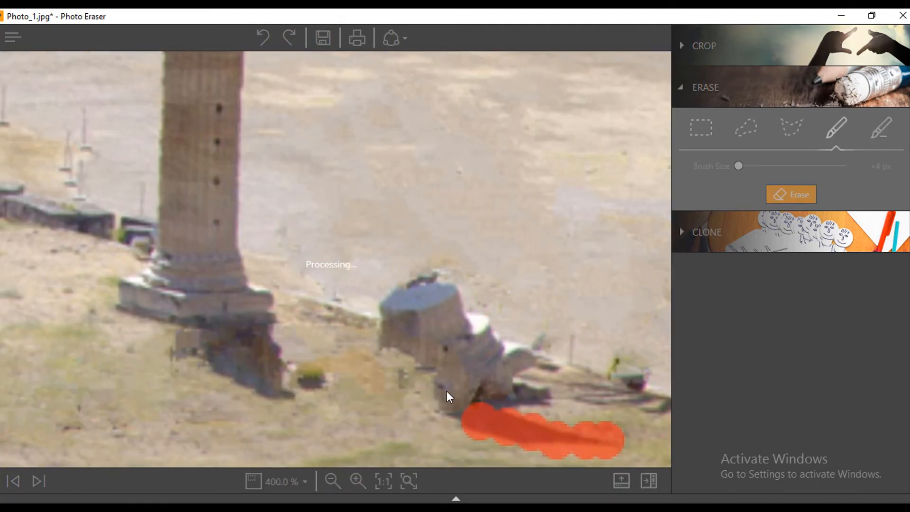
{"action": "scroll", "coordinate": [526, 403], "scroll_direction": "down", "scroll_amount": 3}
{"action": "scroll", "coordinate": [526, 403], "scroll_direction": "up", "scroll_amount": 3}
Erase more of the lower section of the stacked drums with two further diagonal brush passes
{"action": "mouse_move", "coordinate": [425, 317]}
{"action": "left_mouse_down"}
{"action": "mouse_move", "coordinate": [449, 338]}
{"action": "mouse_move", "coordinate": [505, 363]}
{"action": "left_mouse_up"}
{"action": "left_click", "coordinate": [791, 187]}
{"action": "mouse_move", "coordinate": [428, 325]}
{"action": "left_mouse_down"}
{"action": "mouse_move", "coordinate": [451, 321]}
{"action": "mouse_move", "coordinate": [403, 285]}
{"action": "mouse_move", "coordinate": [488, 348]}
{"action": "mouse_move", "coordinate": [513, 353]}
{"action": "left_mouse_up"}
{"action": "left_click", "coordinate": [806, 193]}
{"action": "left_click", "coordinate": [776, 199]}
Brush repeatedly over the strip where the remaining stacked drums meet the ground and erase it
{"action": "left_click_drag", "start_coordinate": [363, 265], "coordinate": [510, 362]}
{"action": "left_click_drag", "start_coordinate": [365, 290], "coordinate": [505, 339]}
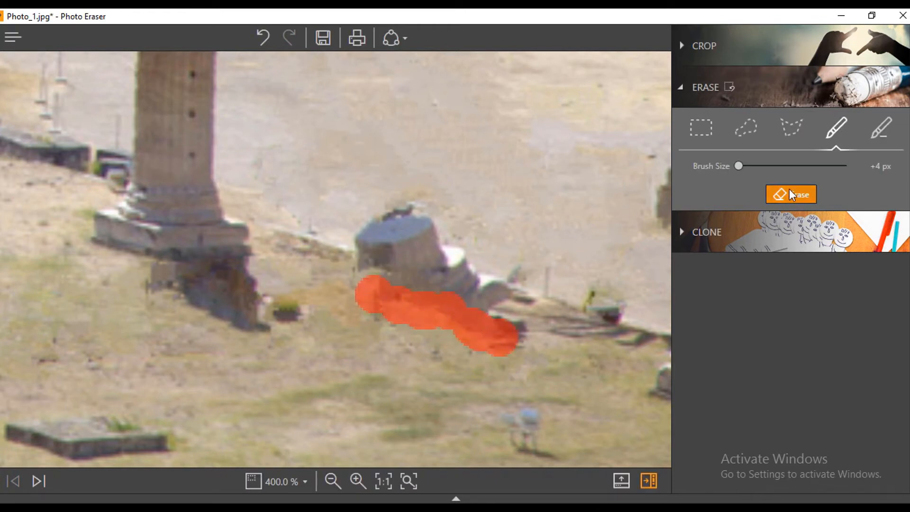
{"action": "left_click_drag", "start_coordinate": [369, 291], "coordinate": [506, 329]}
{"action": "left_click", "coordinate": [780, 197]}
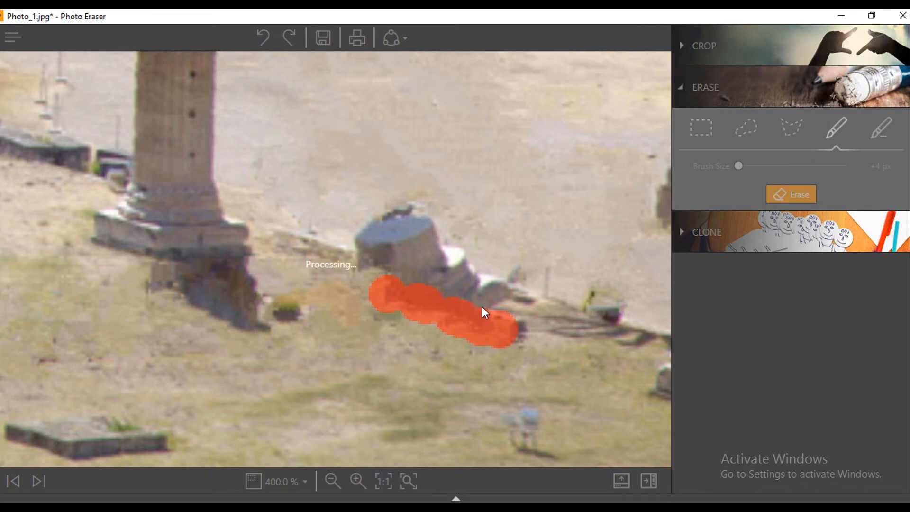
Brush over the lower edge of the stacked drums and the grass in front of it, erasing after each diagonal pass
{"action": "mouse_move", "coordinate": [376, 272]}
{"action": "left_mouse_down"}
{"action": "mouse_move", "coordinate": [490, 321]}
{"action": "mouse_move", "coordinate": [366, 276]}
{"action": "mouse_move", "coordinate": [406, 305]}
{"action": "mouse_move", "coordinate": [509, 332]}
{"action": "left_mouse_up"}
{"action": "left_click", "coordinate": [789, 197]}
{"action": "left_click", "coordinate": [792, 194]}
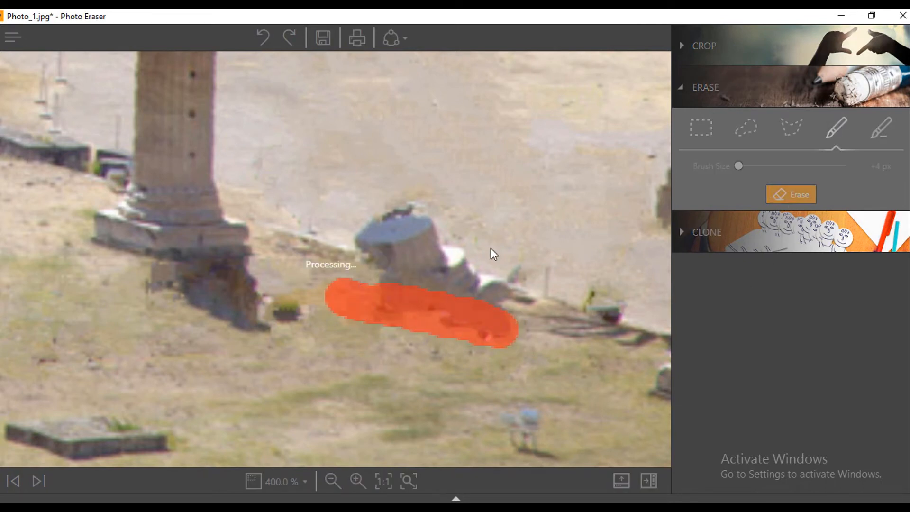
{"action": "left_click_drag", "start_coordinate": [374, 294], "coordinate": [503, 332]}
{"action": "left_click", "coordinate": [791, 194]}
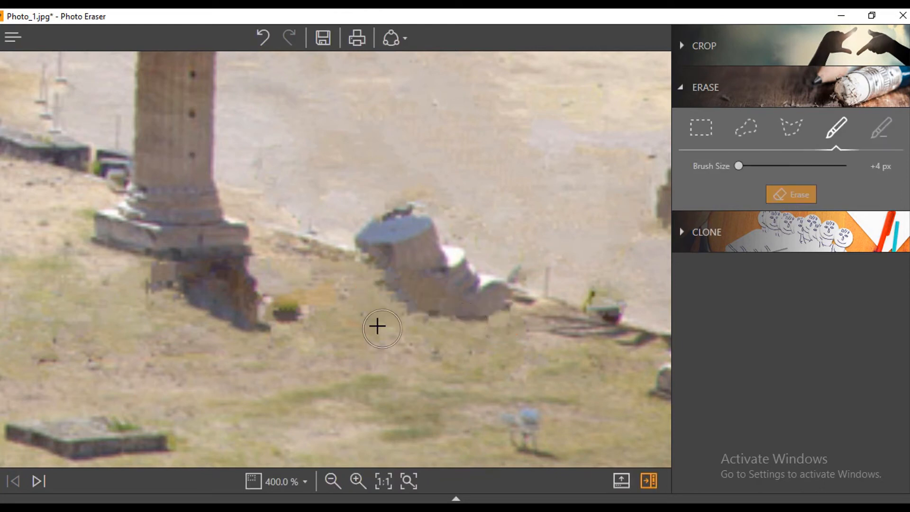
{"action": "left_click_drag", "start_coordinate": [341, 299], "coordinate": [407, 308]}
{"action": "left_click", "coordinate": [797, 195]}
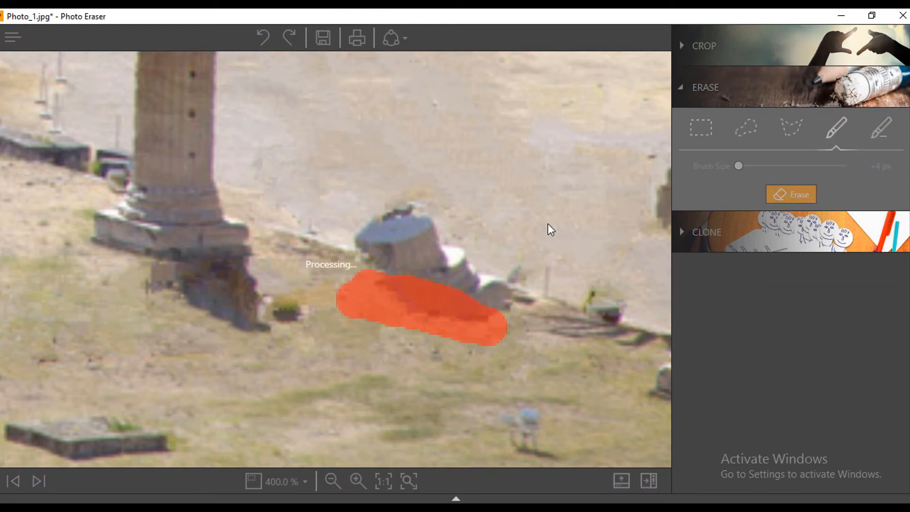
Switch to the lasso tool, then repeatedly outline and erase the smeared lower part of the stacked drums along the ground edge
{"action": "left_click", "coordinate": [757, 142]}
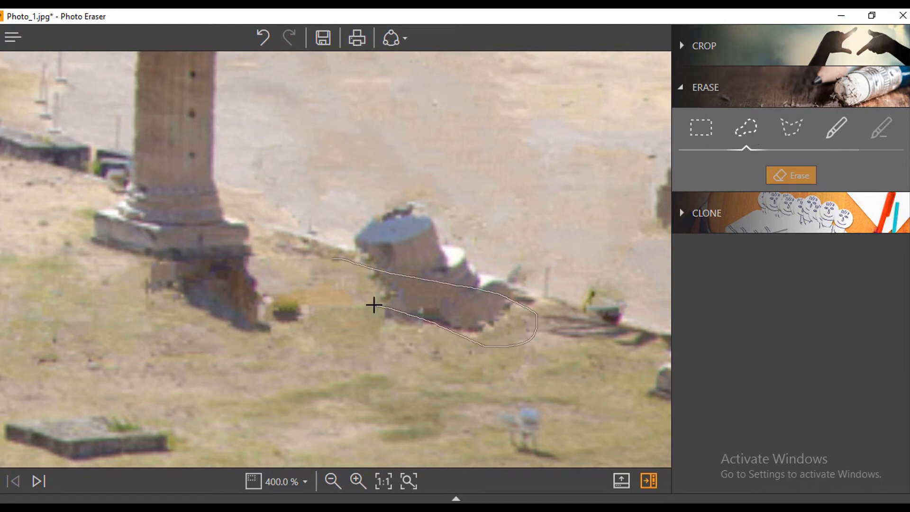
{"action": "left_click_drag", "start_coordinate": [359, 303], "coordinate": [335, 261]}
{"action": "left_click", "coordinate": [791, 175]}
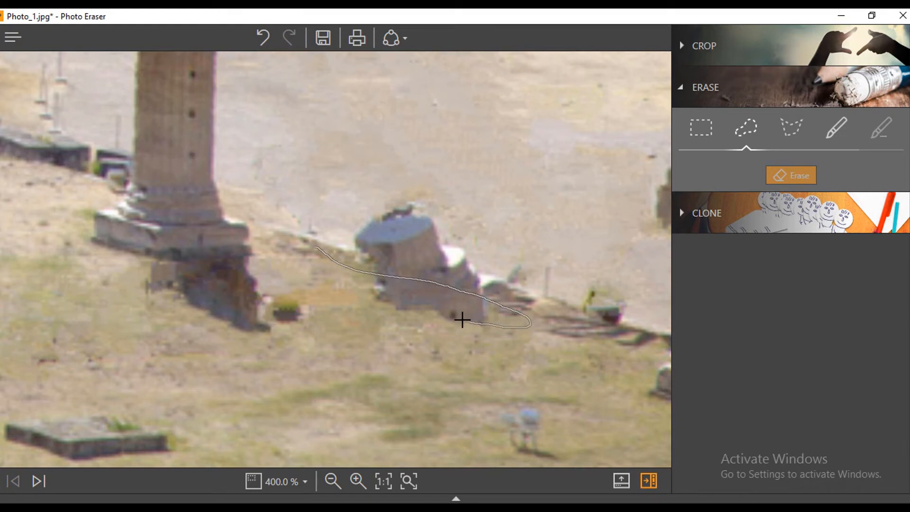
{"action": "left_click_drag", "start_coordinate": [321, 267], "coordinate": [319, 259]}
{"action": "left_click", "coordinate": [791, 176]}
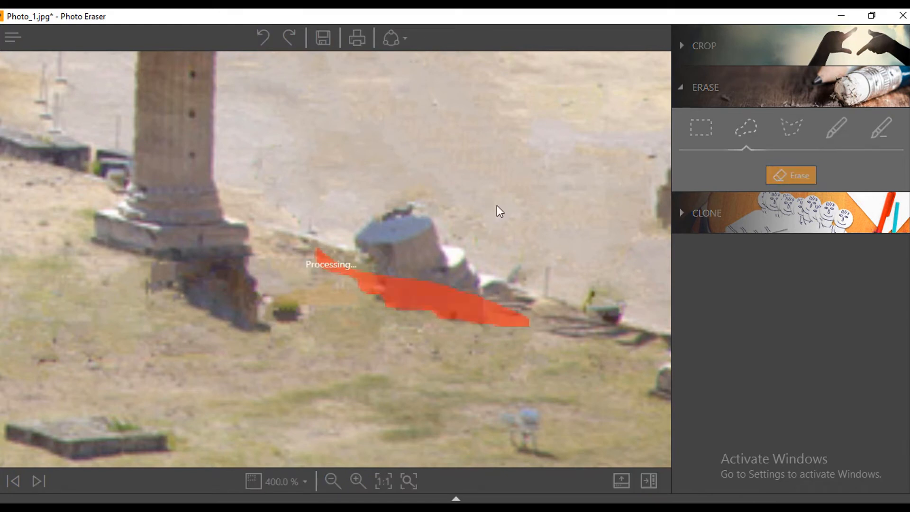
{"action": "left_click", "coordinate": [788, 182]}
{"action": "left_click_drag", "start_coordinate": [364, 286], "coordinate": [474, 288]}
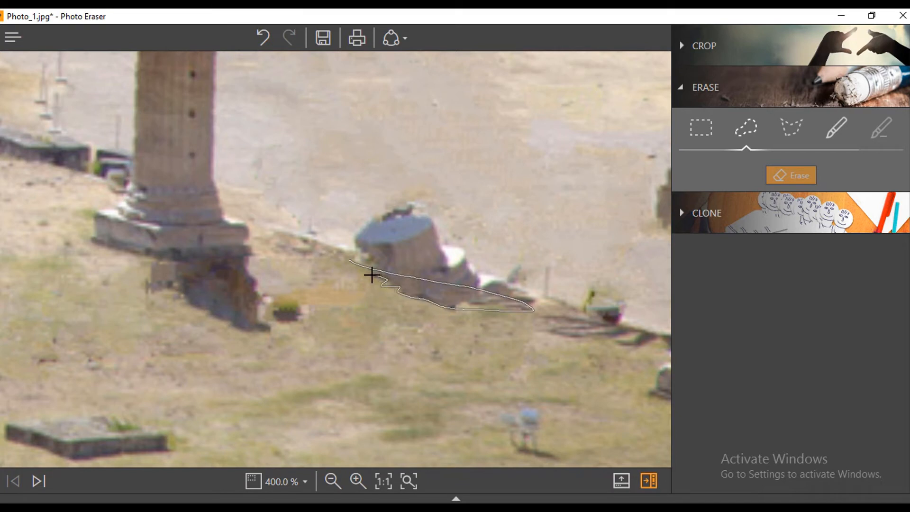
{"action": "left_click_drag", "start_coordinate": [372, 274], "coordinate": [369, 272]}
{"action": "left_click", "coordinate": [792, 176]}
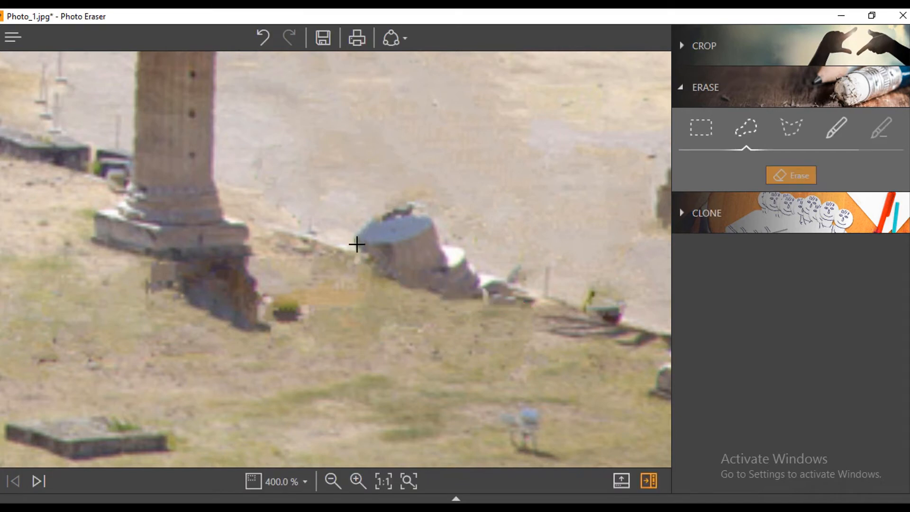
Lasso the top drum of the fallen stack and the weed remnants above it and erase them
{"action": "left_click_drag", "start_coordinate": [414, 216], "coordinate": [357, 241]}
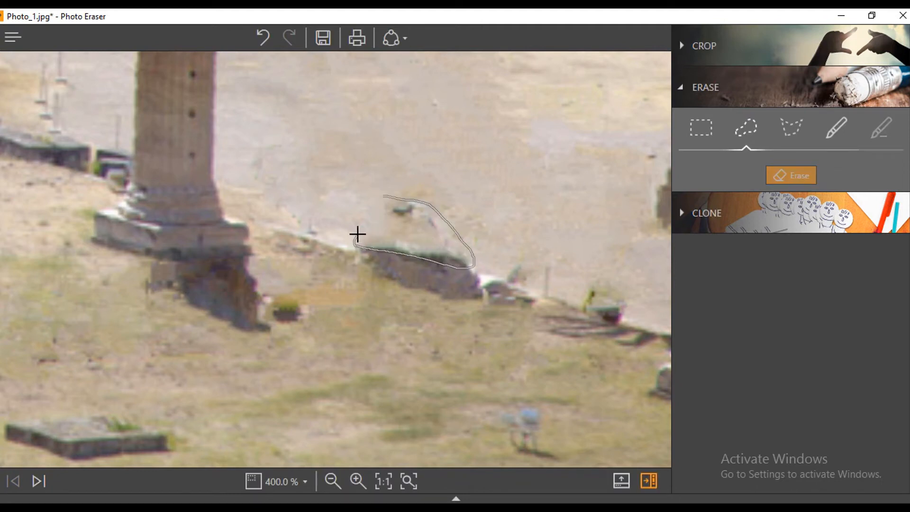
{"action": "left_click_drag", "start_coordinate": [357, 234], "coordinate": [383, 195]}
{"action": "left_click", "coordinate": [789, 177]}
{"action": "scroll", "coordinate": [458, 275], "scroll_direction": "down", "scroll_amount": 7}
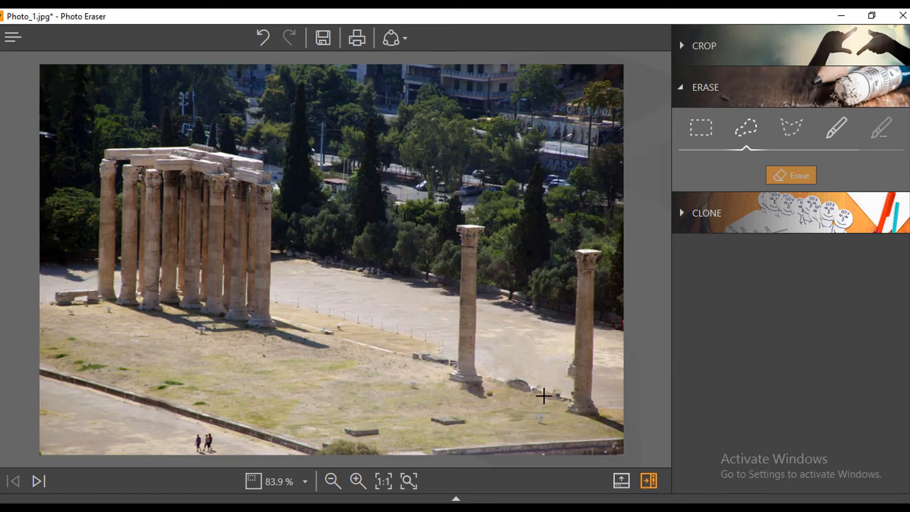
Lasso the upper edge of the remaining stone mound and the fragments beside it, erasing each outlined area
{"action": "scroll", "coordinate": [544, 395], "scroll_direction": "up", "scroll_amount": 7}
{"action": "left_click_drag", "start_coordinate": [383, 300], "coordinate": [460, 301]}
{"action": "left_click", "coordinate": [790, 175]}
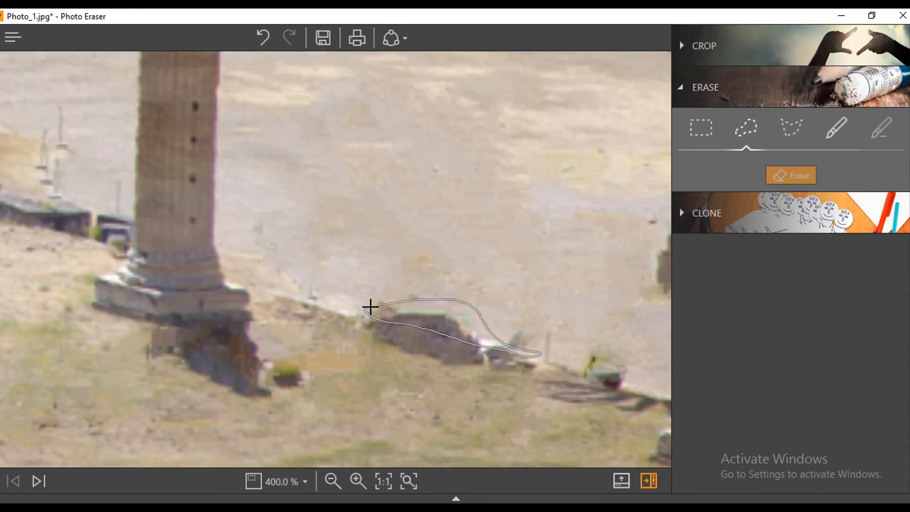
{"action": "left_click_drag", "start_coordinate": [371, 307], "coordinate": [374, 305]}
{"action": "left_click", "coordinate": [790, 175]}
Lasso the stone fragment touching the left edge of the right standalone column and erase it together with its leftover fringe
{"action": "scroll", "coordinate": [570, 301], "scroll_direction": "down", "scroll_amount": 6}
{"action": "scroll", "coordinate": [588, 302], "scroll_direction": "up", "scroll_amount": 3}
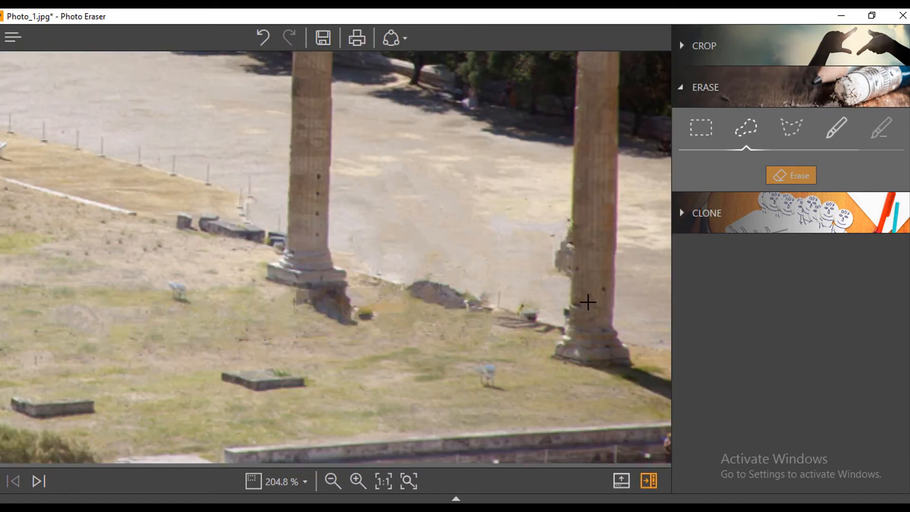
{"action": "scroll", "coordinate": [583, 243], "scroll_direction": "down", "scroll_amount": 7}
{"action": "scroll", "coordinate": [600, 291], "scroll_direction": "up", "scroll_amount": 9}
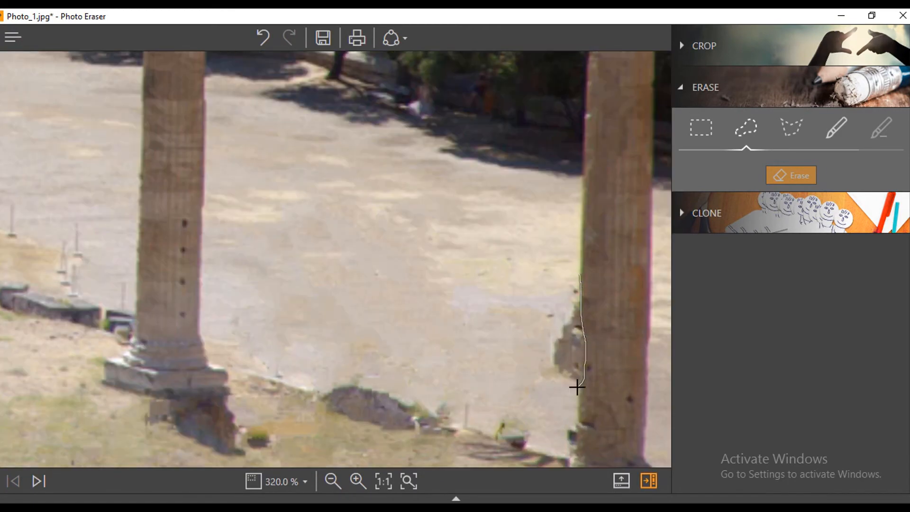
{"action": "left_click_drag", "start_coordinate": [561, 323], "coordinate": [563, 320]}
{"action": "left_click", "coordinate": [772, 176]}
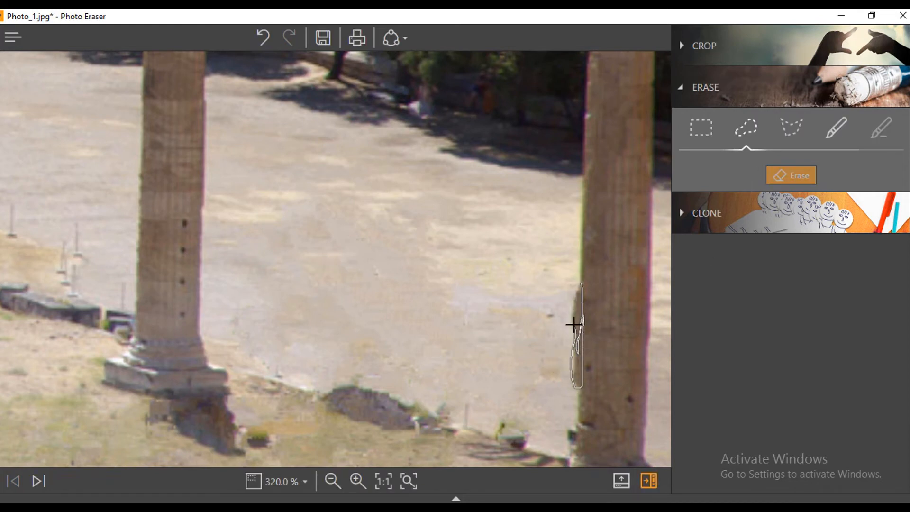
{"action": "left_click_drag", "start_coordinate": [574, 324], "coordinate": [581, 286]}
{"action": "left_click", "coordinate": [792, 175]}
Outline the capital and upper shaft of the left standalone column with the lasso and erase them
{"action": "scroll", "coordinate": [655, 323], "scroll_direction": "down", "scroll_amount": 5}
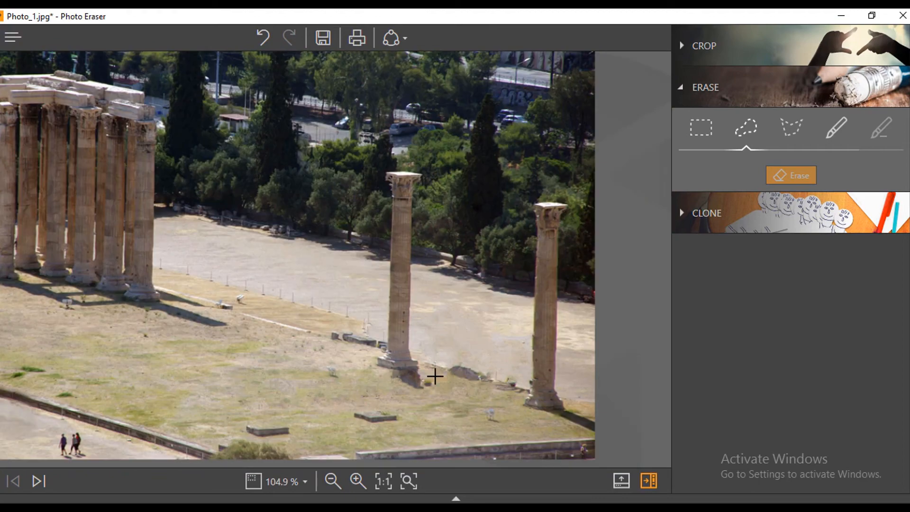
{"action": "scroll", "coordinate": [429, 377], "scroll_direction": "up", "scroll_amount": 2}
{"action": "scroll", "coordinate": [426, 279], "scroll_direction": "down", "scroll_amount": 2}
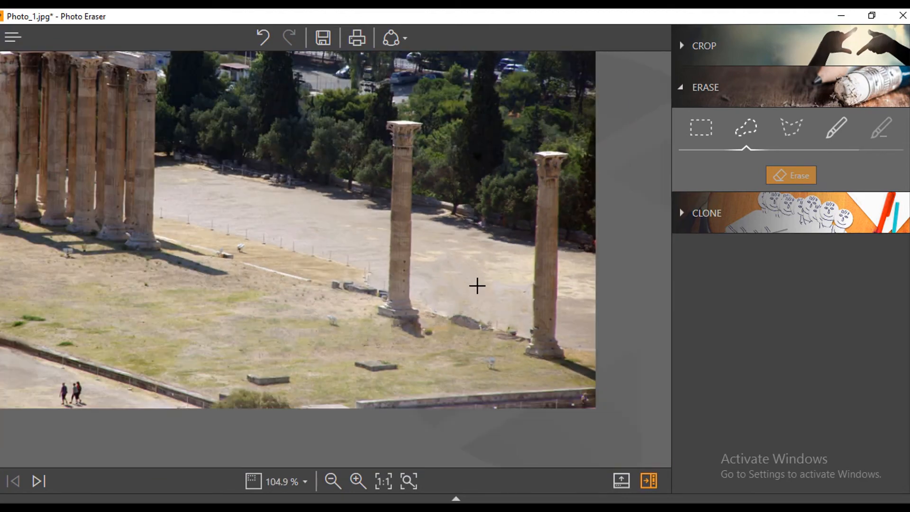
{"action": "scroll", "coordinate": [478, 286], "scroll_direction": "down", "scroll_amount": 1}
{"action": "scroll", "coordinate": [499, 254], "scroll_direction": "up", "scroll_amount": 6}
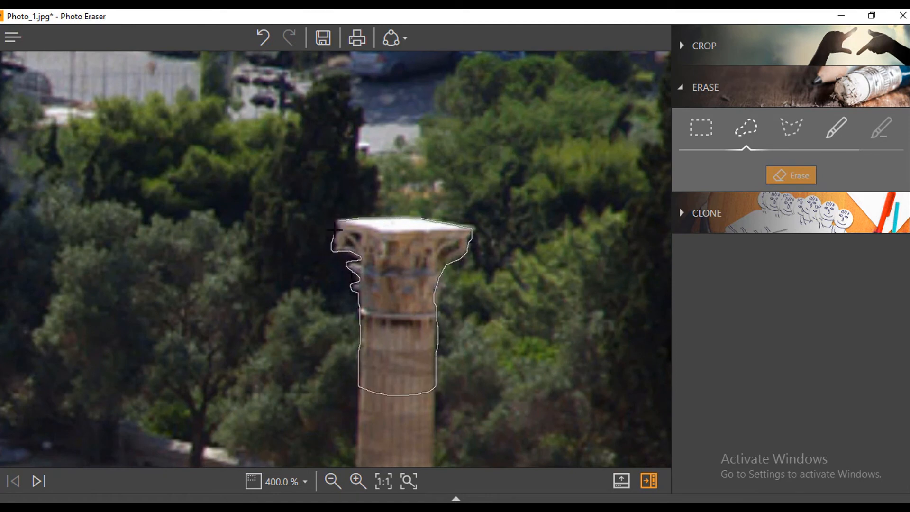
{"action": "left_click_drag", "start_coordinate": [377, 213], "coordinate": [370, 214]}
{"action": "left_click", "coordinate": [789, 177]}
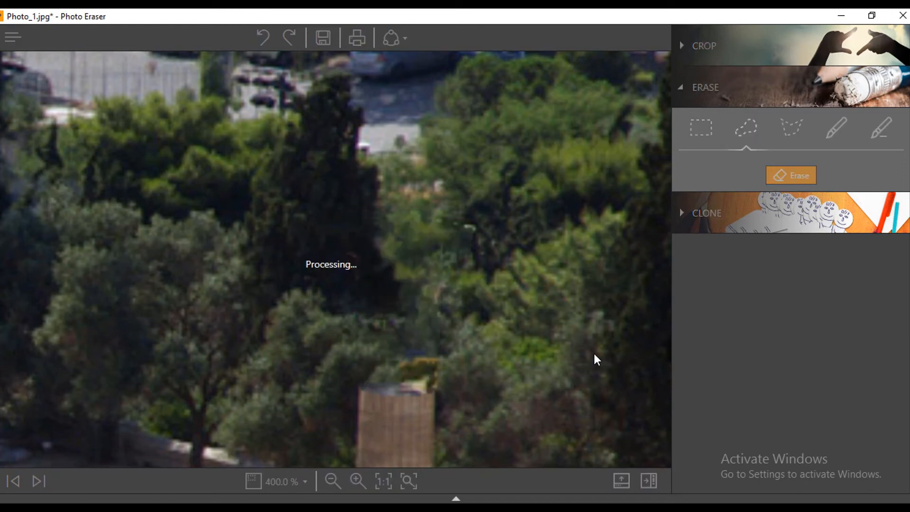
{"action": "scroll", "coordinate": [613, 396], "scroll_direction": "down", "scroll_amount": 5}
{"action": "scroll", "coordinate": [614, 396], "scroll_direction": "down", "scroll_amount": 2}
{"action": "scroll", "coordinate": [513, 287], "scroll_direction": "up", "scroll_amount": 2}
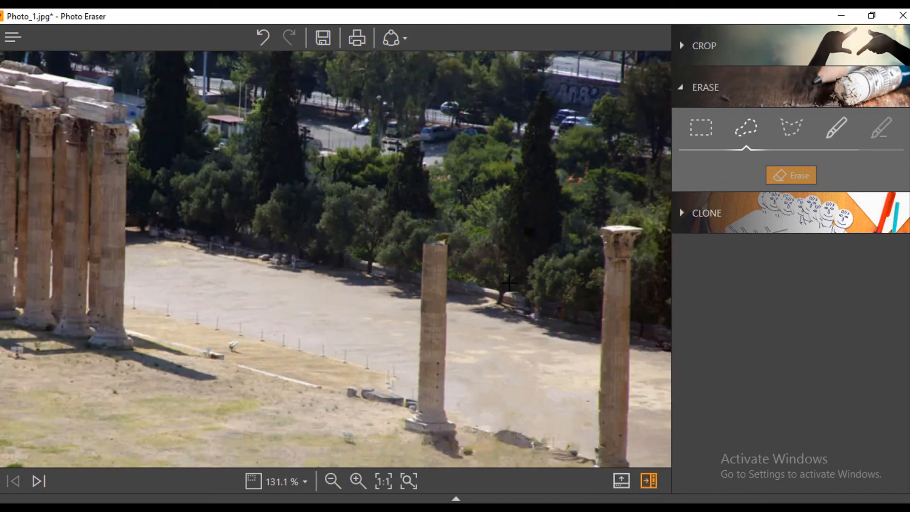
{"action": "scroll", "coordinate": [509, 283], "scroll_direction": "up", "scroll_amount": 3}
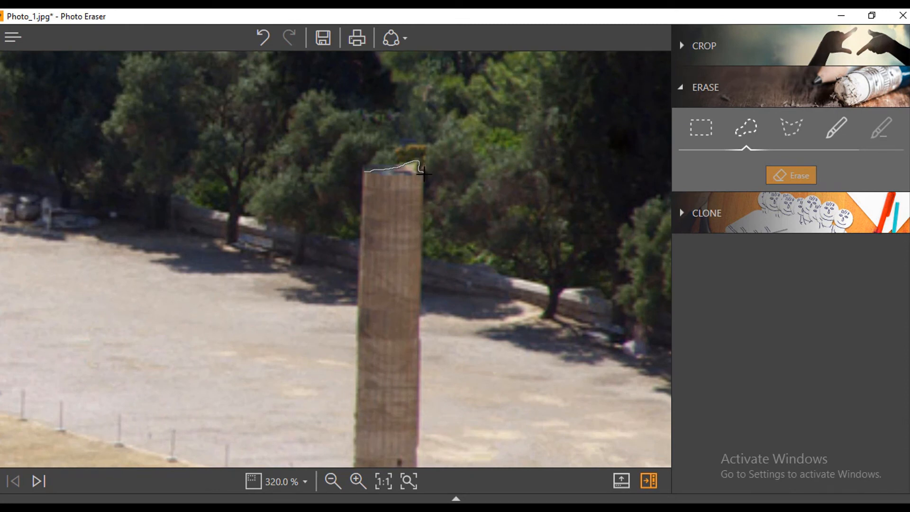
{"action": "left_click_drag", "start_coordinate": [425, 265], "coordinate": [421, 264]}
{"action": "left_click", "coordinate": [778, 175]}
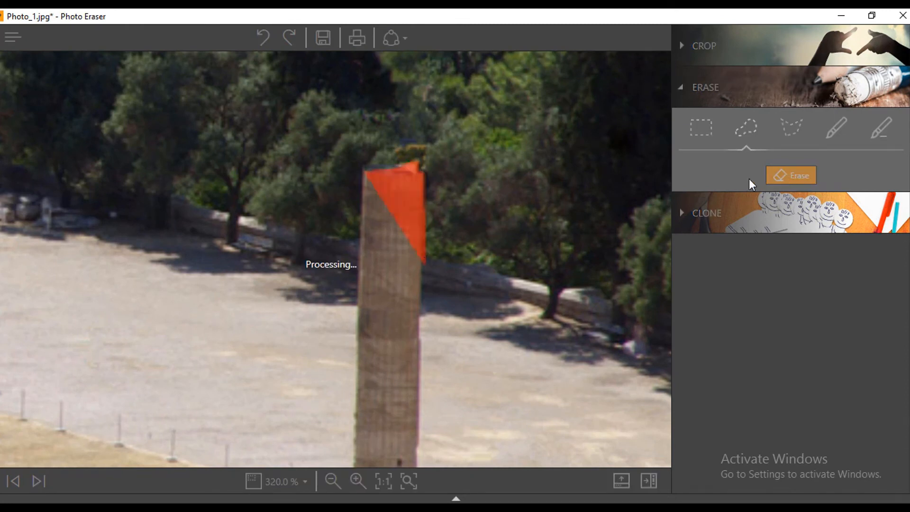
{"action": "key", "text": "ctrl+z"}
Lasso the full width of the left standalone column's topmost shaft section, down to the low wall behind it, and erase it
{"action": "left_click_drag", "start_coordinate": [370, 167], "coordinate": [375, 172]}
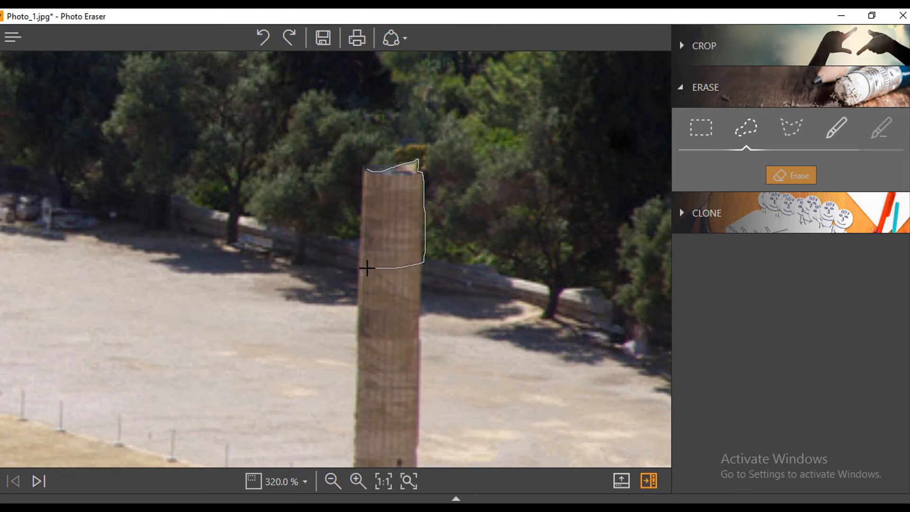
{"action": "left_click_drag", "start_coordinate": [364, 199], "coordinate": [367, 173]}
{"action": "left_click", "coordinate": [778, 175]}
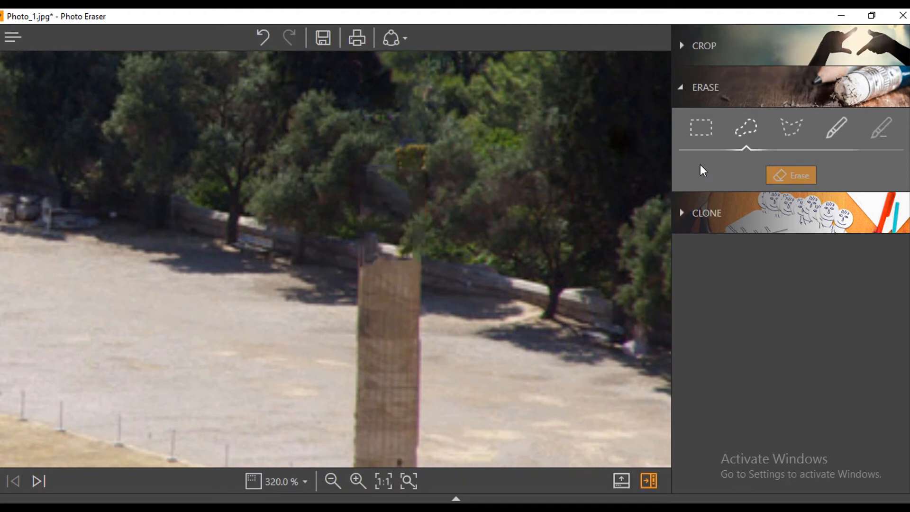
Lasso the ragged top of the left standalone column with the shaft section just below the wall and erase it
{"action": "scroll", "coordinate": [512, 297], "scroll_direction": "down", "scroll_amount": 3}
{"action": "scroll", "coordinate": [512, 298], "scroll_direction": "up", "scroll_amount": 4}
{"action": "key", "text": "ctrl+z"}
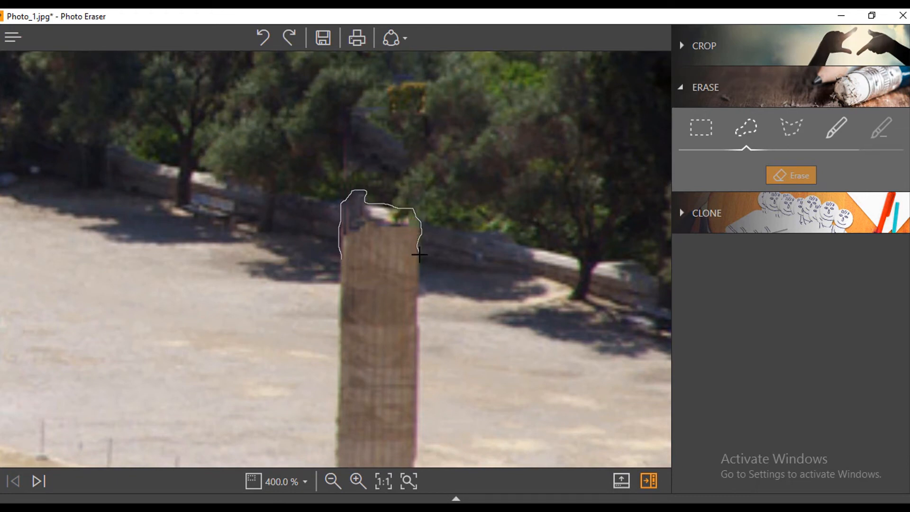
{"action": "left_click_drag", "start_coordinate": [340, 282], "coordinate": [341, 256]}
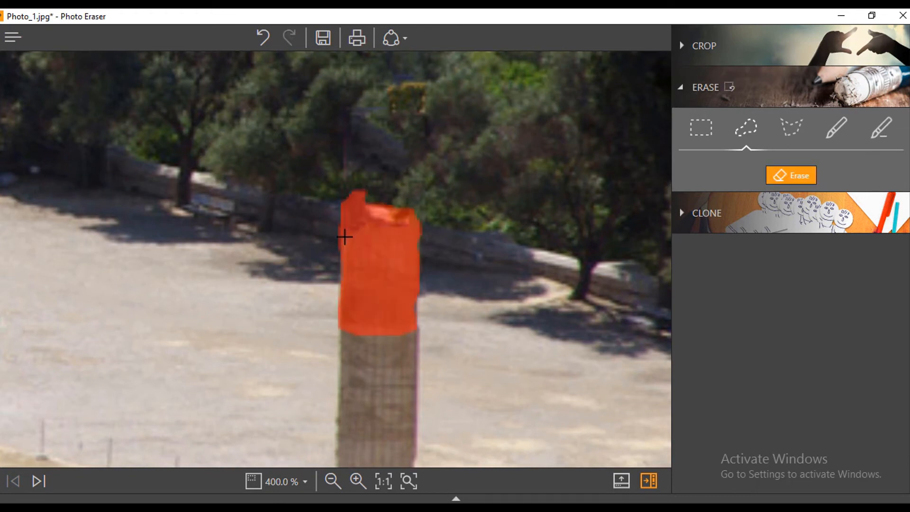
{"action": "left_click", "coordinate": [793, 175]}
Lasso and erase two further shaft sections of the left standalone column, including the smeared remnants above them
{"action": "scroll", "coordinate": [558, 275], "scroll_direction": "down", "scroll_amount": 5}
{"action": "scroll", "coordinate": [468, 386], "scroll_direction": "up", "scroll_amount": 5}
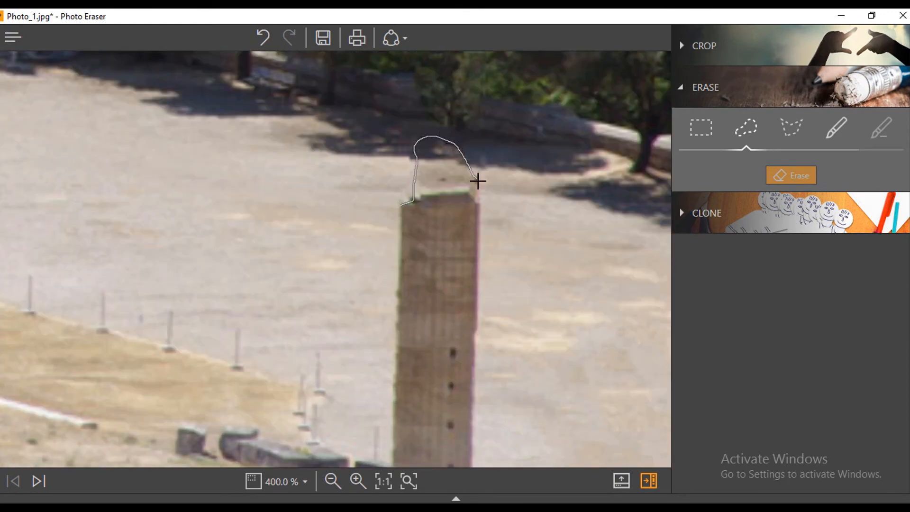
{"action": "left_click_drag", "start_coordinate": [400, 230], "coordinate": [400, 231]}
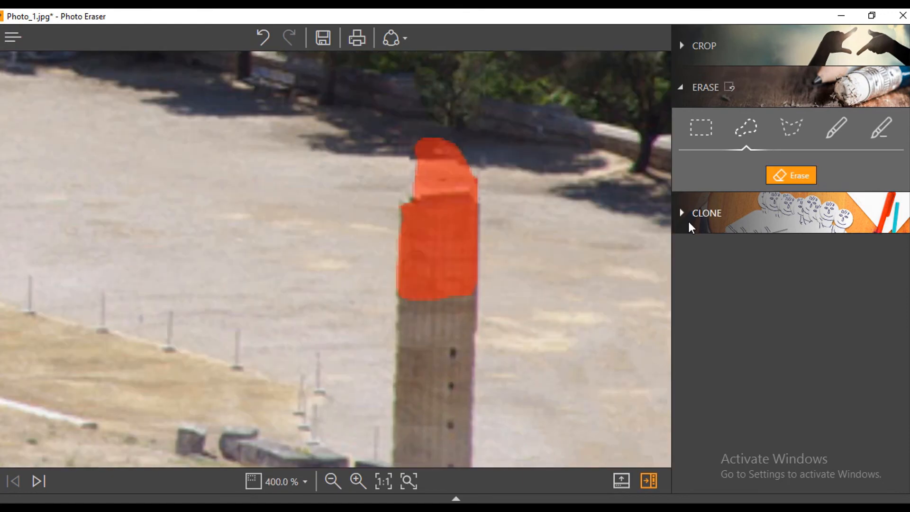
{"action": "scroll", "coordinate": [561, 241], "scroll_direction": "down", "scroll_amount": 2}
{"action": "left_click", "coordinate": [792, 175]}
{"action": "scroll", "coordinate": [548, 238], "scroll_direction": "up", "scroll_amount": 2}
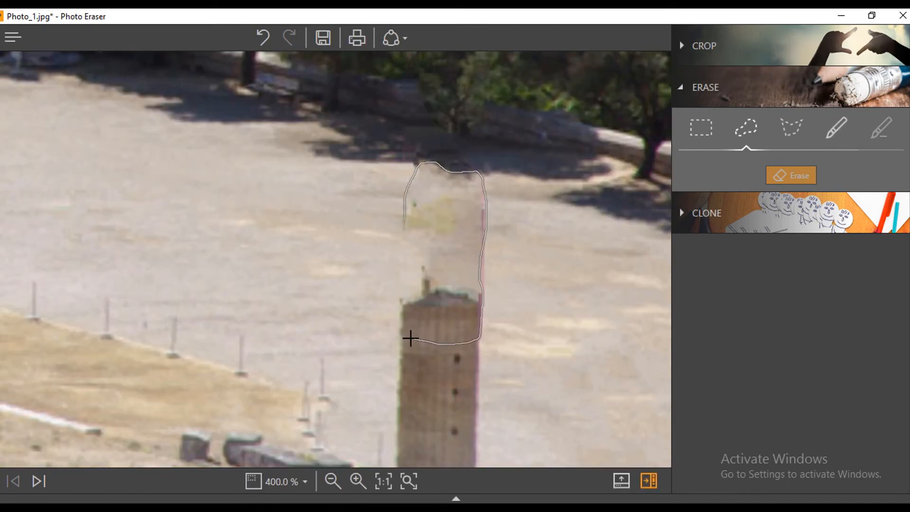
{"action": "left_click_drag", "start_coordinate": [406, 242], "coordinate": [407, 242]}
{"action": "left_click", "coordinate": [778, 171]}
Lasso the top of the remaining column stump, down to just above its two lowest holes, and erase it
{"action": "scroll", "coordinate": [542, 289], "scroll_direction": "down", "scroll_amount": 5}
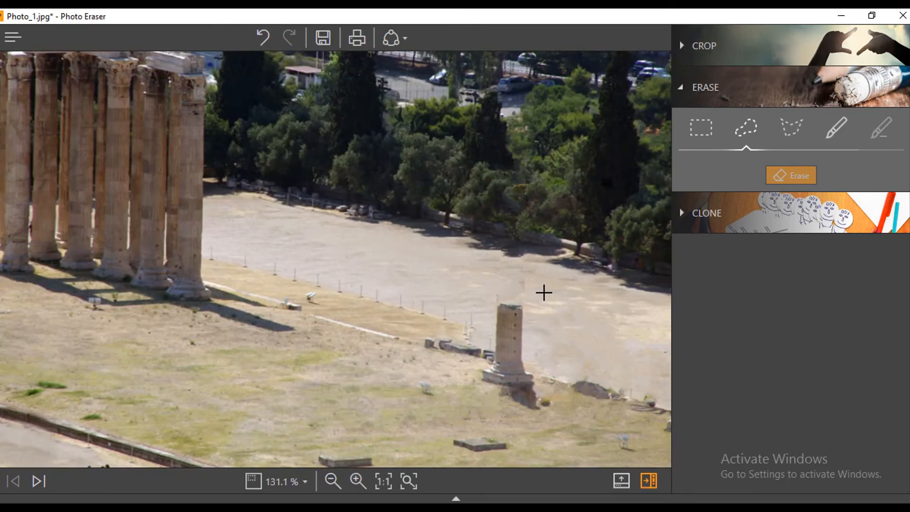
{"action": "scroll", "coordinate": [465, 369], "scroll_direction": "up", "scroll_amount": 5}
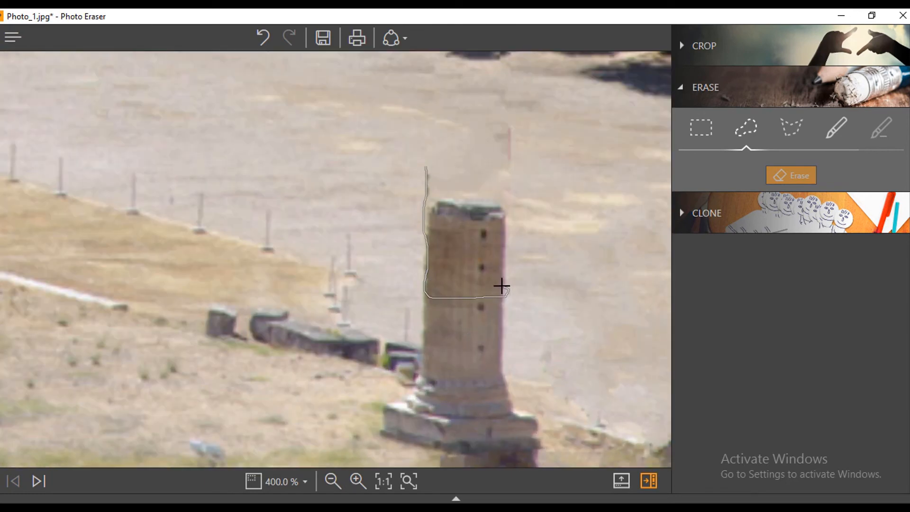
{"action": "left_click", "coordinate": [792, 175]}
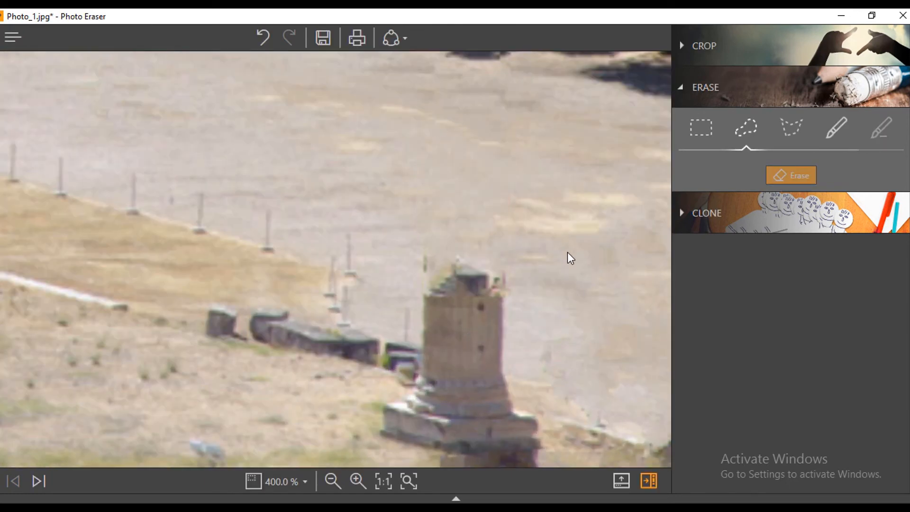
Outline the stump's stepped base and the dark shadow beneath it with the lasso and erase them
{"action": "scroll", "coordinate": [563, 289], "scroll_direction": "down", "scroll_amount": 4}
{"action": "scroll", "coordinate": [323, 226], "scroll_direction": "up", "scroll_amount": 4}
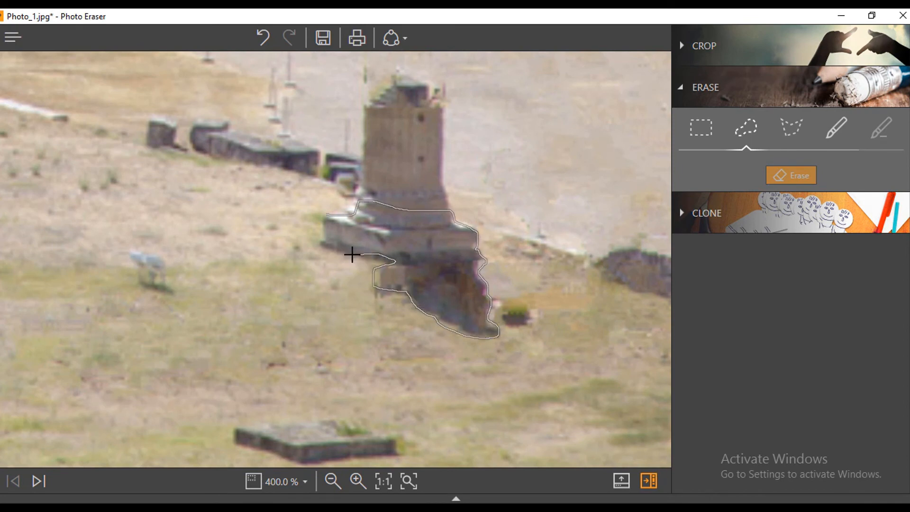
{"action": "left_click_drag", "start_coordinate": [318, 222], "coordinate": [317, 227]}
{"action": "left_click", "coordinate": [792, 176]}
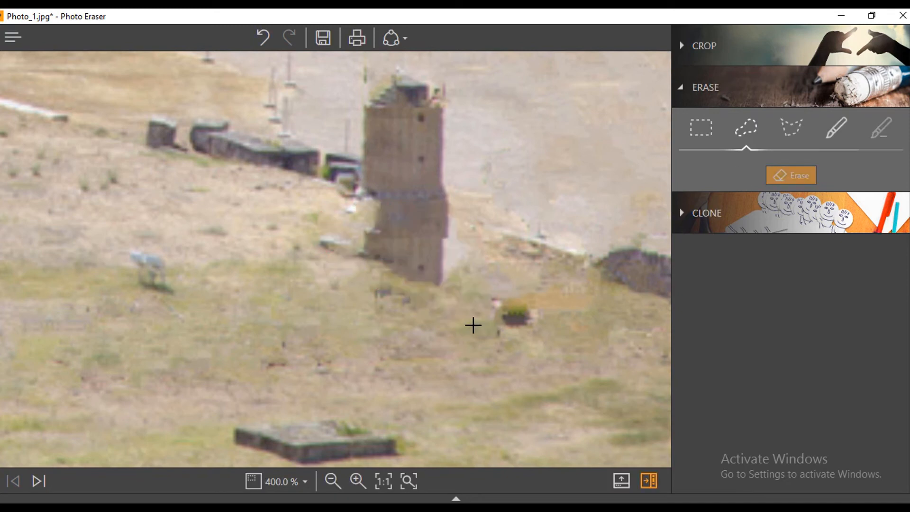
Lasso the lower end of the remaining column stump where it meets the grass and erase it
{"action": "scroll", "coordinate": [460, 244], "scroll_direction": "down", "scroll_amount": 1}
{"action": "scroll", "coordinate": [439, 242], "scroll_direction": "up", "scroll_amount": 1}
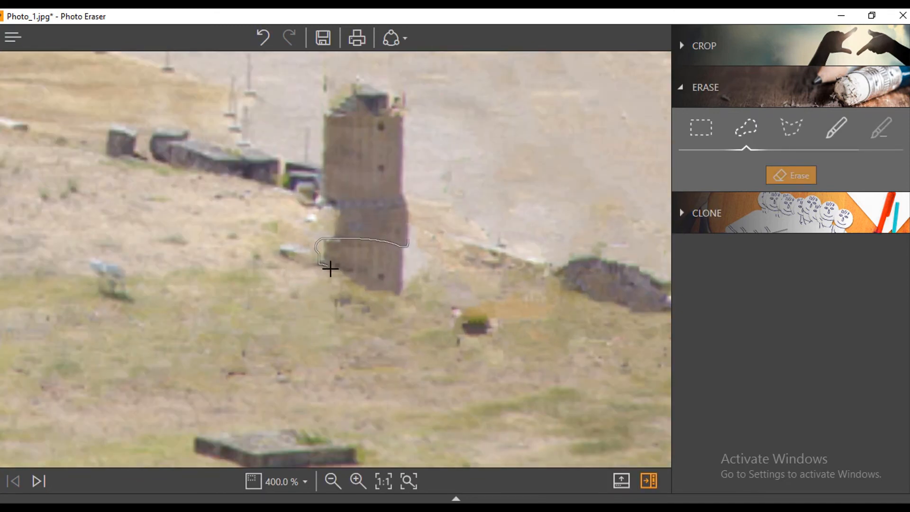
{"action": "left_click", "coordinate": [769, 181]}
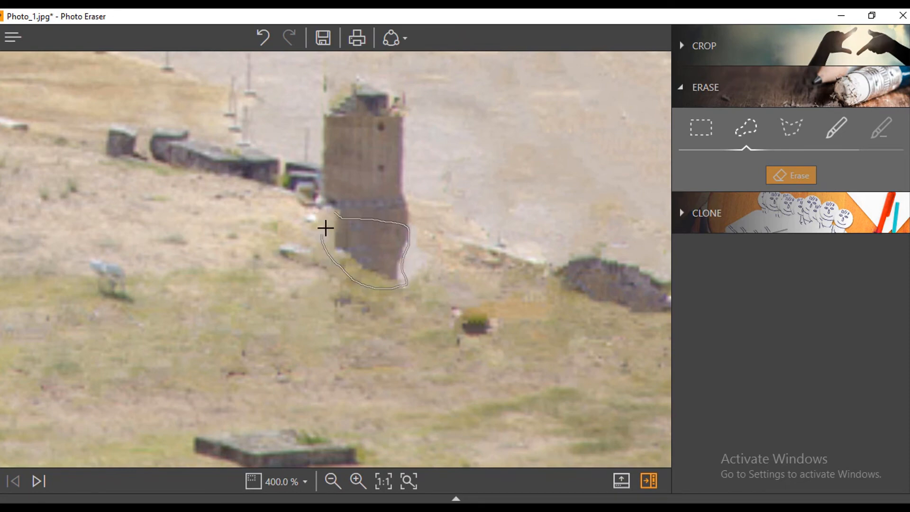
Lasso the section of the column stump below its horizontal joint, including its slanted lower edge, and erase it
{"action": "left_click_drag", "start_coordinate": [325, 228], "coordinate": [334, 215]}
{"action": "left_click", "coordinate": [791, 175]}
{"action": "scroll", "coordinate": [474, 362], "scroll_direction": "down", "scroll_amount": 6}
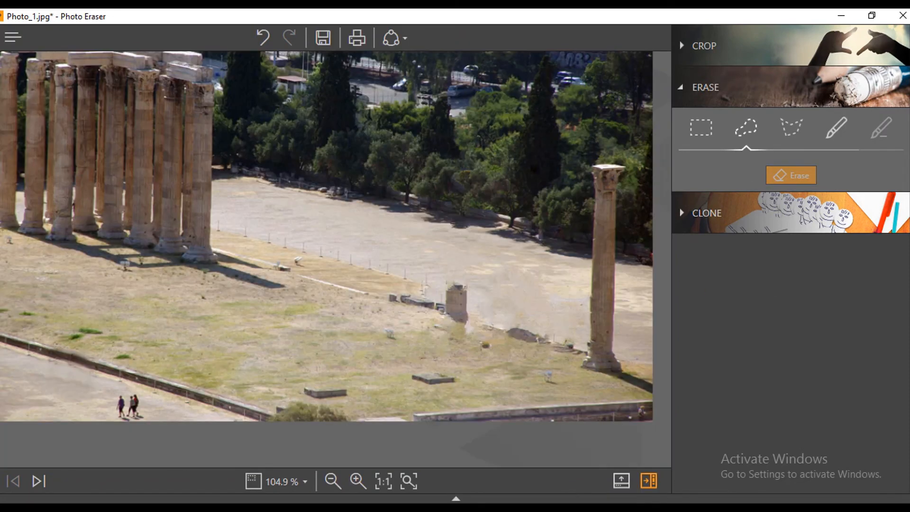
Lasso the upper part of the column stump, including its dark top and two holes, and erase it
{"action": "scroll", "coordinate": [663, 370], "scroll_direction": "up", "scroll_amount": 3}
{"action": "scroll", "coordinate": [585, 311], "scroll_direction": "down", "scroll_amount": 5}
{"action": "scroll", "coordinate": [431, 253], "scroll_direction": "up", "scroll_amount": 8}
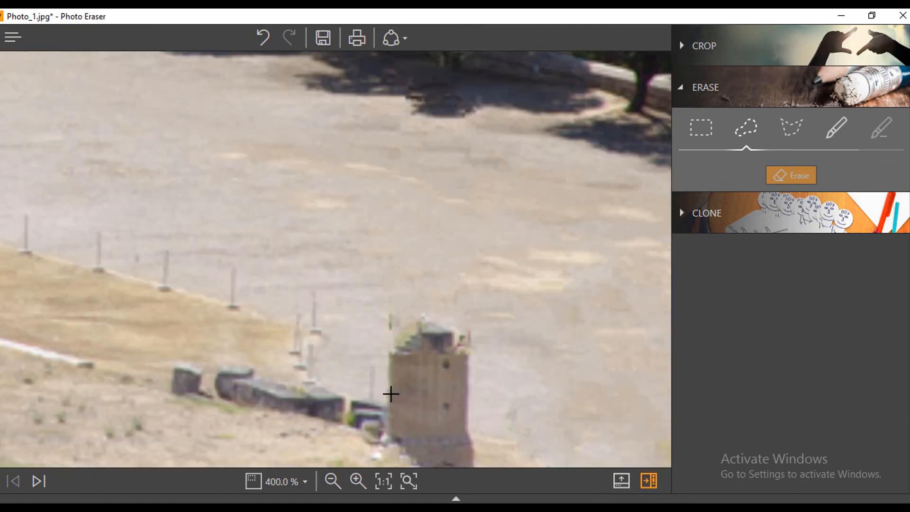
{"action": "mouse_move", "coordinate": [392, 393]}
{"action": "left_mouse_down"}
{"action": "mouse_move", "coordinate": [389, 330]}
{"action": "mouse_move", "coordinate": [409, 312]}
{"action": "mouse_move", "coordinate": [459, 329]}
{"action": "mouse_move", "coordinate": [470, 363]}
{"action": "mouse_move", "coordinate": [421, 411]}
{"action": "mouse_move", "coordinate": [388, 394]}
{"action": "left_mouse_up"}
{"action": "scroll", "coordinate": [443, 435], "scroll_direction": "down", "scroll_amount": 7}
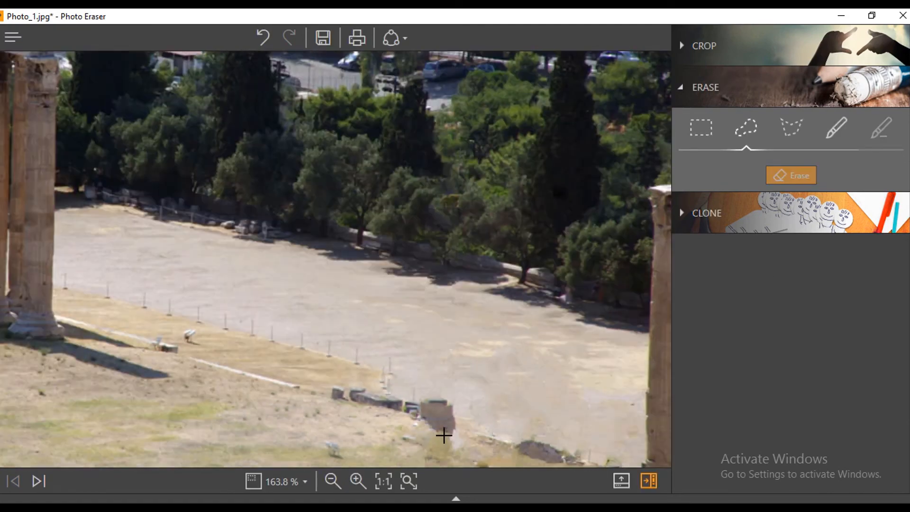
Lasso the thin strip along the bottom edge of the remaining column block and erase it
{"action": "scroll", "coordinate": [438, 360], "scroll_direction": "up", "scroll_amount": 7}
{"action": "mouse_move", "coordinate": [410, 320]}
{"action": "left_mouse_down"}
{"action": "mouse_move", "coordinate": [481, 344]}
{"action": "mouse_move", "coordinate": [467, 357]}
{"action": "mouse_move", "coordinate": [437, 348]}
{"action": "mouse_move", "coordinate": [411, 324]}
{"action": "mouse_move", "coordinate": [479, 348]}
{"action": "mouse_move", "coordinate": [446, 347]}
{"action": "mouse_move", "coordinate": [413, 322]}
{"action": "left_mouse_up"}
{"action": "left_click", "coordinate": [791, 176]}
{"action": "left_click", "coordinate": [789, 176]}
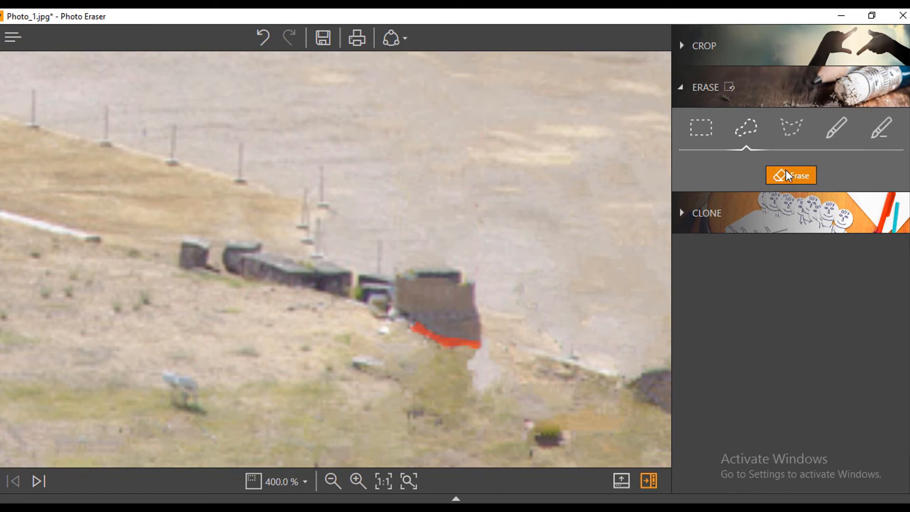
{"action": "left_click", "coordinate": [790, 174]}
Lasso the upper portion of the remaining column block with its dark top edge and erase it
{"action": "scroll", "coordinate": [489, 361], "scroll_direction": "down", "scroll_amount": 5}
{"action": "scroll", "coordinate": [467, 368], "scroll_direction": "up", "scroll_amount": 5}
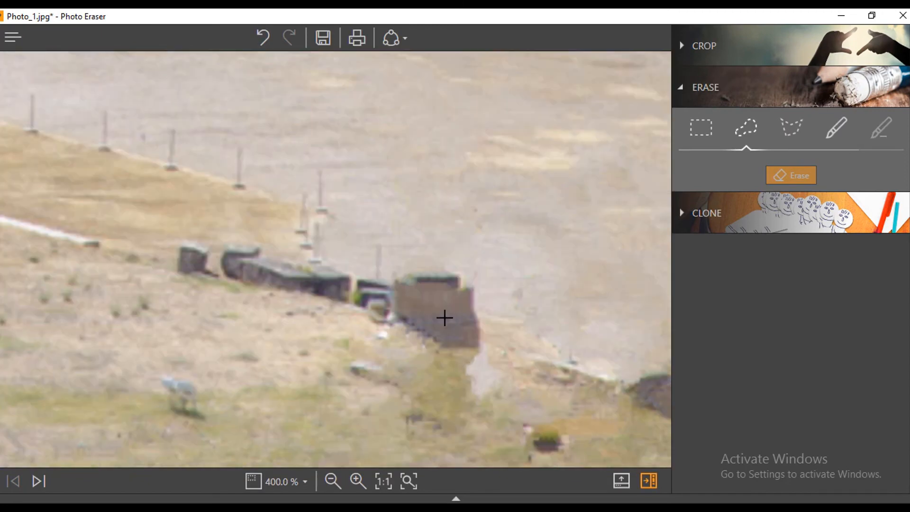
{"action": "mouse_move", "coordinate": [401, 283]}
{"action": "left_mouse_down"}
{"action": "mouse_move", "coordinate": [459, 277]}
{"action": "mouse_move", "coordinate": [472, 292]}
{"action": "mouse_move", "coordinate": [439, 304]}
{"action": "mouse_move", "coordinate": [400, 282]}
{"action": "left_mouse_up"}
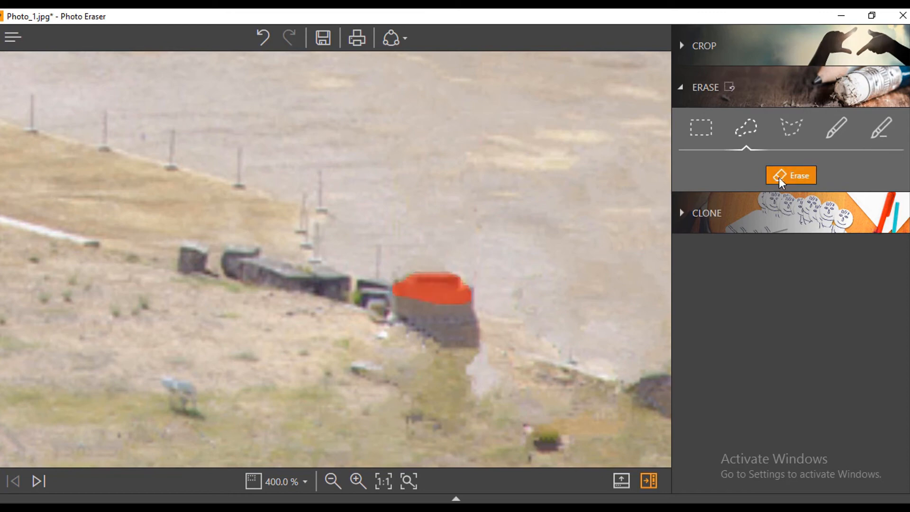
{"action": "left_click", "coordinate": [780, 176]}
Lasso the lower portion of the leftover column block beside the row of fallen stones and erase it
{"action": "scroll", "coordinate": [505, 295], "scroll_direction": "down", "scroll_amount": 5}
{"action": "scroll", "coordinate": [521, 318], "scroll_direction": "up", "scroll_amount": 5}
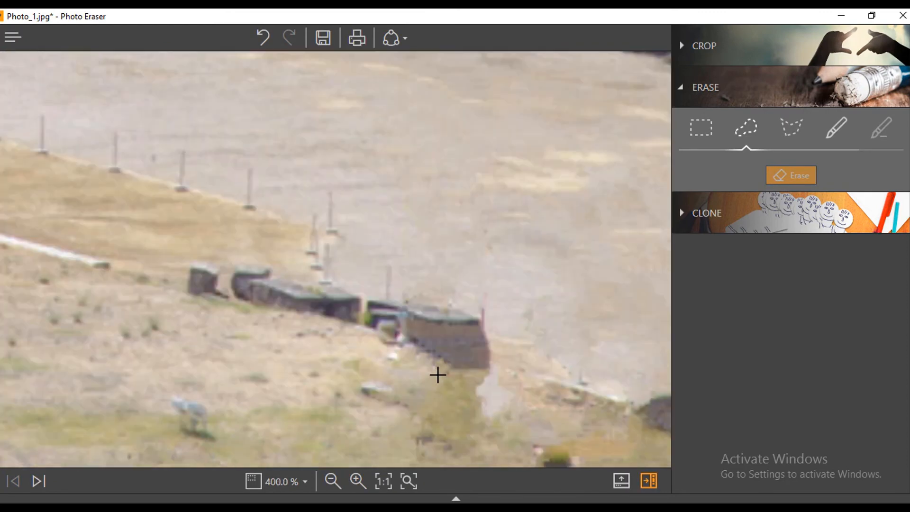
{"action": "mouse_move", "coordinate": [420, 340]}
{"action": "left_mouse_down"}
{"action": "mouse_move", "coordinate": [488, 360]}
{"action": "mouse_move", "coordinate": [470, 370]}
{"action": "mouse_move", "coordinate": [421, 340]}
{"action": "left_mouse_up"}
{"action": "left_click", "coordinate": [792, 176]}
{"action": "scroll", "coordinate": [375, 316], "scroll_direction": "down", "scroll_amount": 6}
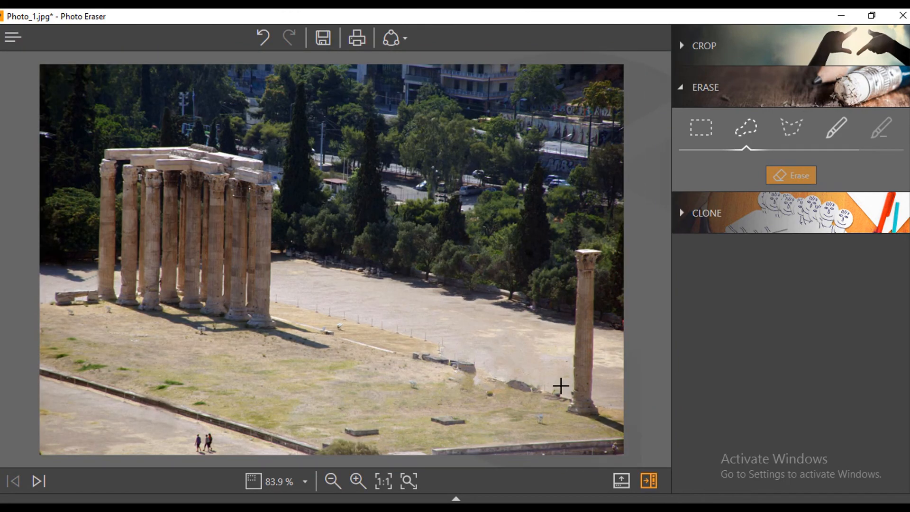
{"action": "scroll", "coordinate": [332, 380], "scroll_direction": "down", "scroll_amount": 2}
Lasso the three people walking on the path below the long low wall and erase them
{"action": "scroll", "coordinate": [209, 443], "scroll_direction": "up", "scroll_amount": 6}
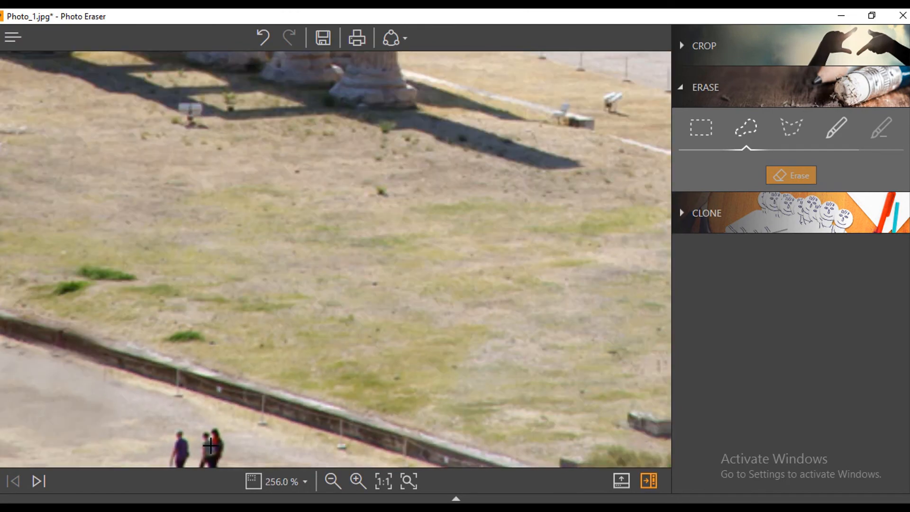
{"action": "scroll", "coordinate": [210, 446], "scroll_direction": "down", "scroll_amount": 6}
{"action": "scroll", "coordinate": [211, 417], "scroll_direction": "up", "scroll_amount": 3}
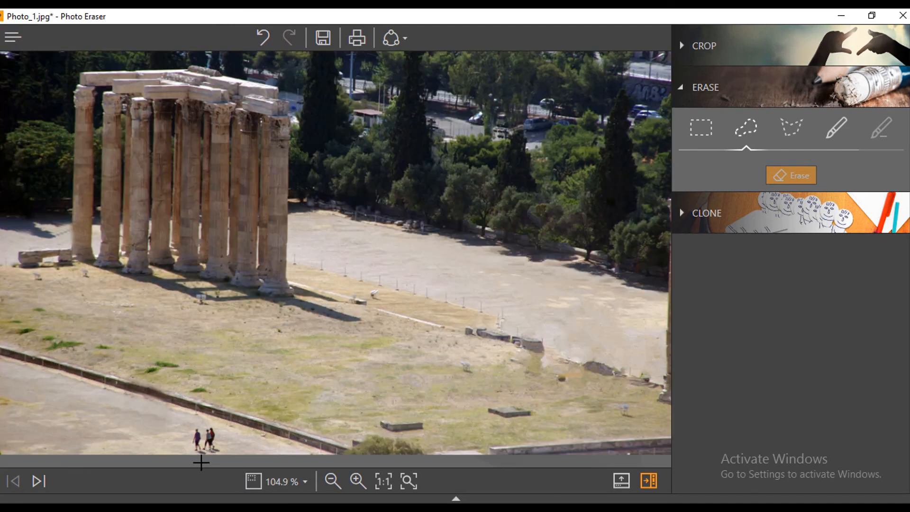
{"action": "scroll", "coordinate": [202, 458], "scroll_direction": "up", "scroll_amount": 6}
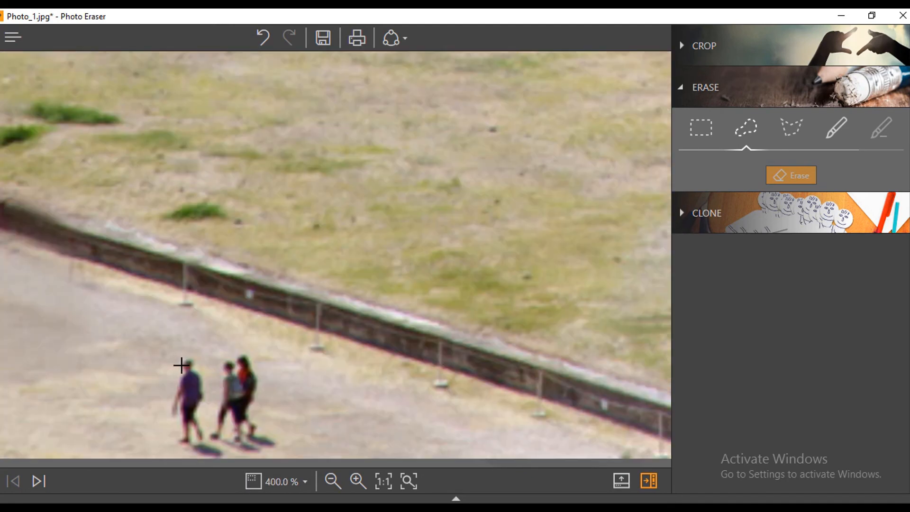
{"action": "mouse_move", "coordinate": [190, 361]}
{"action": "left_mouse_down"}
{"action": "mouse_move", "coordinate": [204, 401]}
{"action": "mouse_move", "coordinate": [198, 420]}
{"action": "mouse_move", "coordinate": [218, 457]}
{"action": "mouse_move", "coordinate": [179, 448]}
{"action": "mouse_move", "coordinate": [180, 418]}
{"action": "mouse_move", "coordinate": [168, 415]}
{"action": "mouse_move", "coordinate": [178, 367]}
{"action": "mouse_move", "coordinate": [196, 373]}
{"action": "mouse_move", "coordinate": [216, 449]}
{"action": "mouse_move", "coordinate": [207, 460]}
{"action": "mouse_move", "coordinate": [196, 439]}
{"action": "mouse_move", "coordinate": [199, 395]}
{"action": "mouse_move", "coordinate": [183, 361]}
{"action": "mouse_move", "coordinate": [225, 371]}
{"action": "mouse_move", "coordinate": [212, 439]}
{"action": "mouse_move", "coordinate": [246, 456]}
{"action": "mouse_move", "coordinate": [276, 446]}
{"action": "mouse_move", "coordinate": [255, 422]}
{"action": "mouse_move", "coordinate": [258, 373]}
{"action": "mouse_move", "coordinate": [248, 354]}
{"action": "mouse_move", "coordinate": [227, 366]}
{"action": "left_mouse_up"}
{"action": "left_click", "coordinate": [791, 175]}
{"action": "left_click", "coordinate": [771, 178]}
{"action": "left_click", "coordinate": [792, 176]}
{"action": "scroll", "coordinate": [401, 366], "scroll_direction": "down", "scroll_amount": 5}
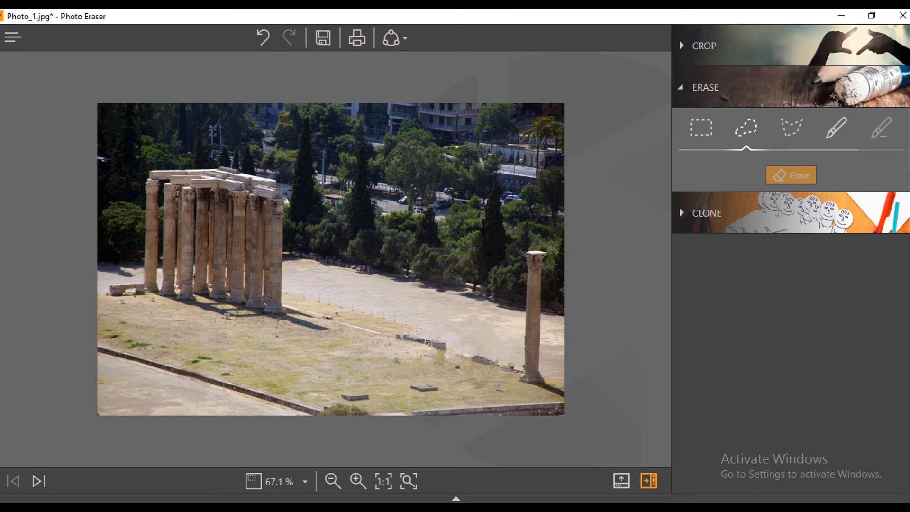
{"action": "scroll", "coordinate": [437, 197], "scroll_direction": "up", "scroll_amount": 1}
{"action": "scroll", "coordinate": [460, 251], "scroll_direction": "down", "scroll_amount": 2}
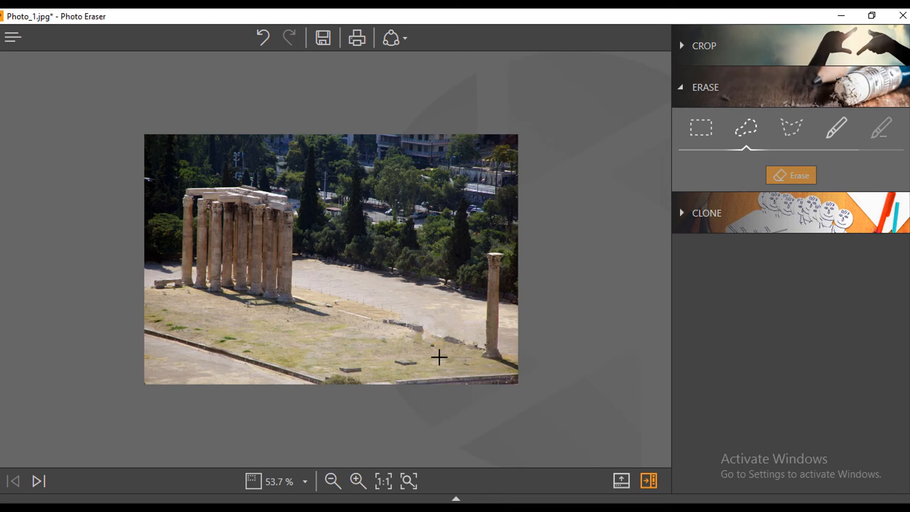
{"action": "scroll", "coordinate": [403, 317], "scroll_direction": "up", "scroll_amount": 2}
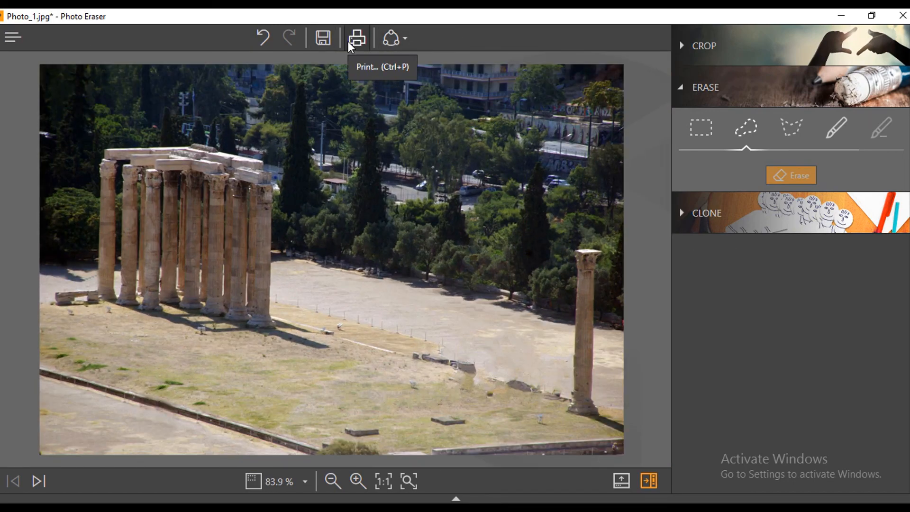
{"action": "left_click", "coordinate": [405, 38]}
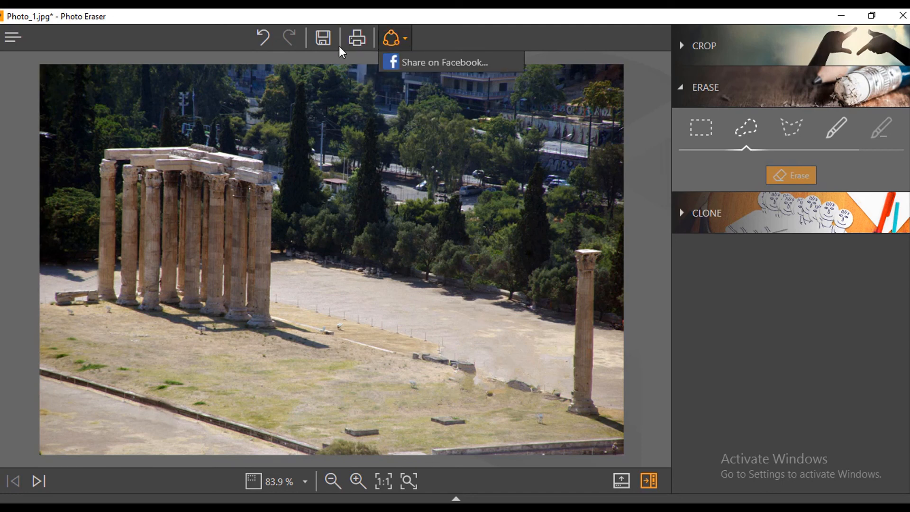
Start saving the retouched photo and name the JPEG file edited.jpg
{"action": "left_click", "coordinate": [323, 47]}
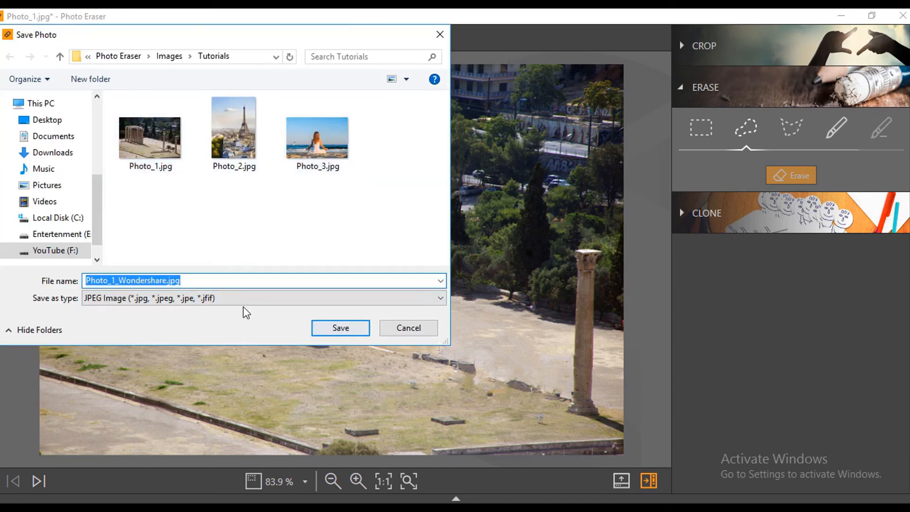
{"action": "left_click", "coordinate": [215, 279]}
{"action": "left_click_drag", "start_coordinate": [169, 280], "coordinate": [16, 291]}
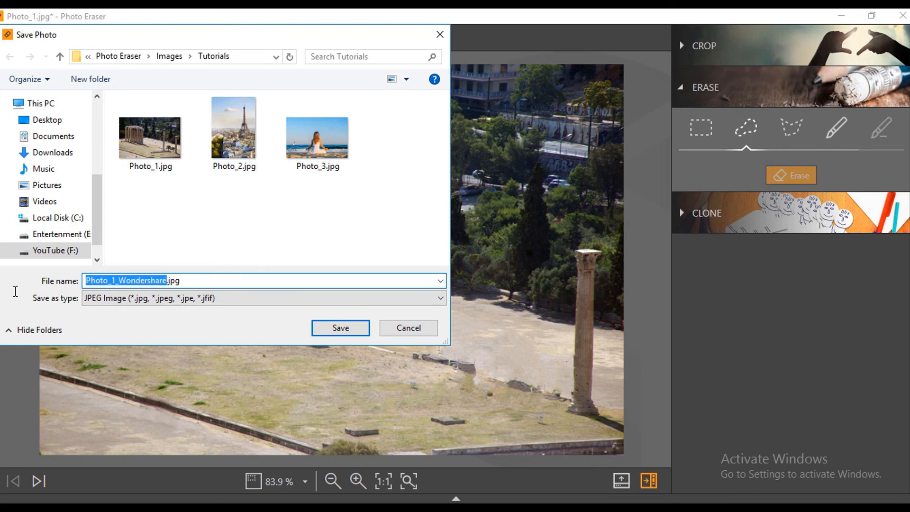
{"action": "type", "text": "eed"}
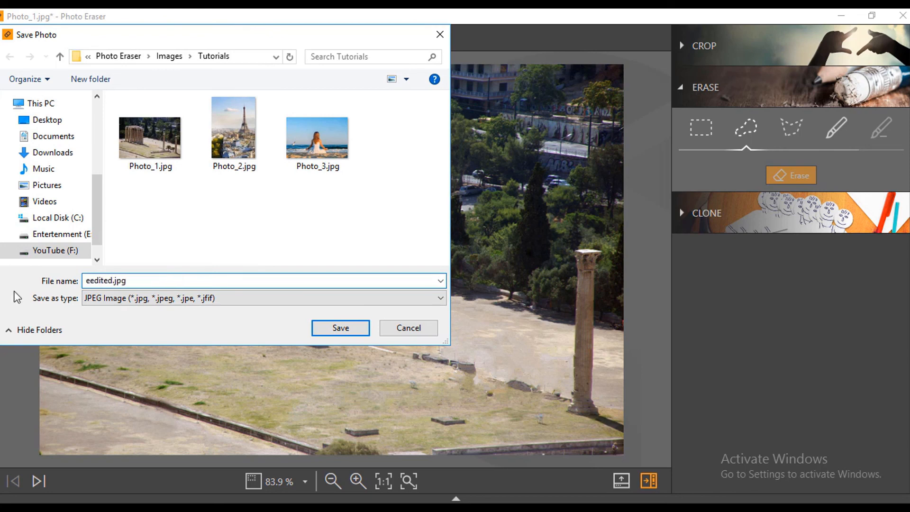
{"action": "type", "text": "it"}
{"action": "key", "text": "BackSpace"}
{"action": "key", "text": "BackSpace"}
{"action": "key", "text": "BackSpace"}
{"action": "key", "text": "BackSpace"}
{"action": "type", "text": "dited"}
Copy the path of the Tutorials destination folder in the save dialog
{"action": "left_click", "coordinate": [251, 56]}
{"action": "right_click", "coordinate": [199, 55]}
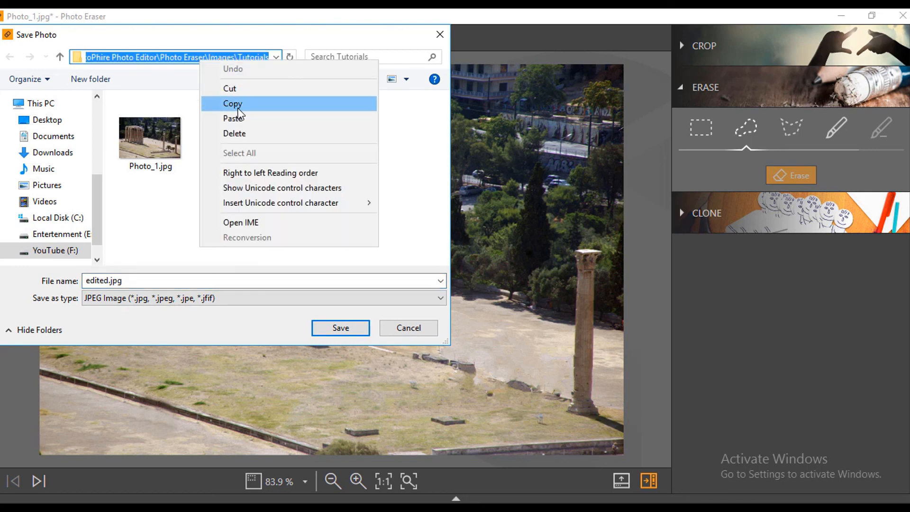
{"action": "left_click", "coordinate": [223, 102]}
Save the photo with More options enabled at 100 % quality and full size, and minimize the editor window
{"action": "left_click", "coordinate": [341, 328]}
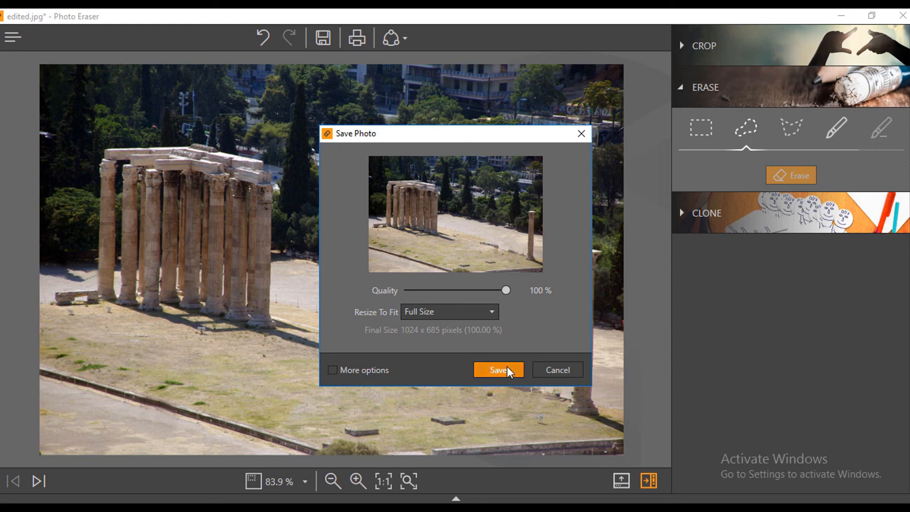
{"action": "left_click", "coordinate": [332, 370]}
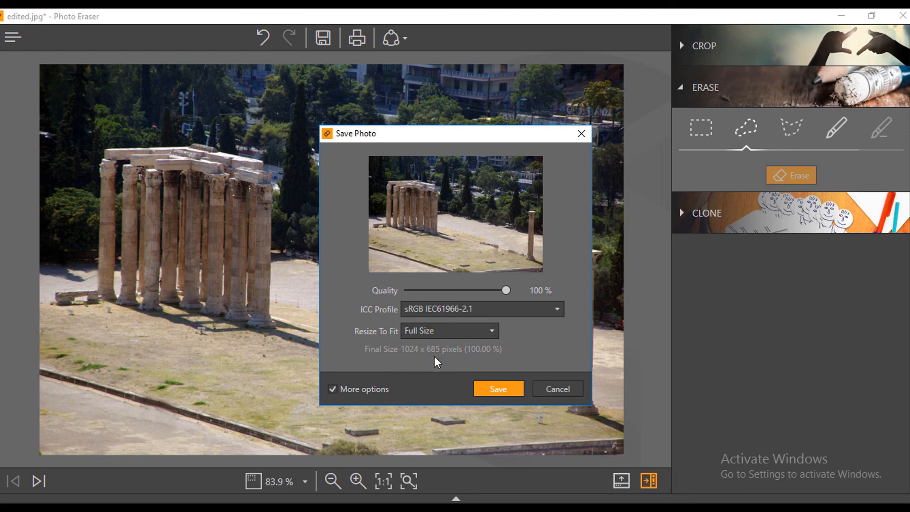
{"action": "left_click", "coordinate": [493, 390]}
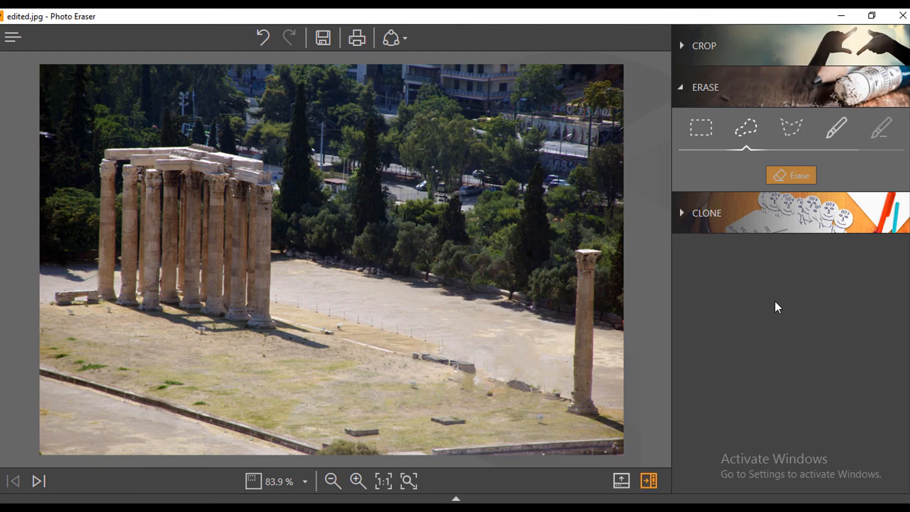
{"action": "left_click", "coordinate": [839, 16]}
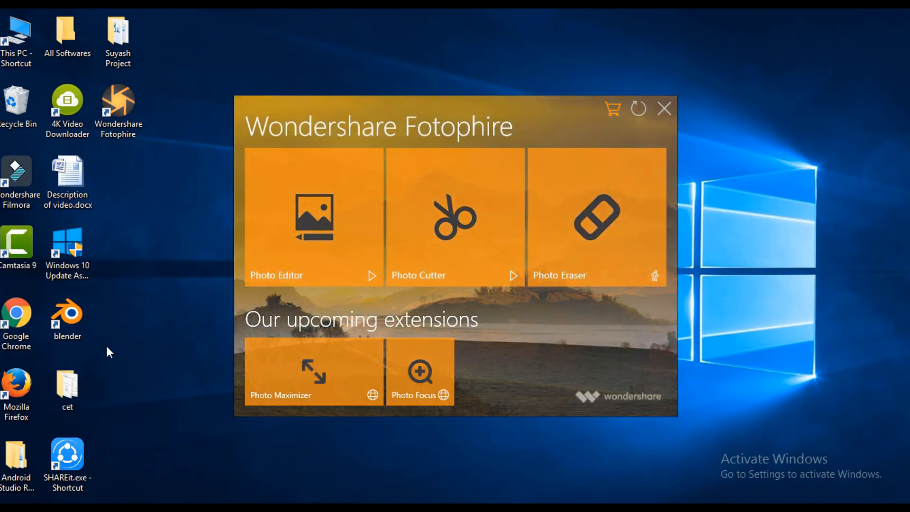